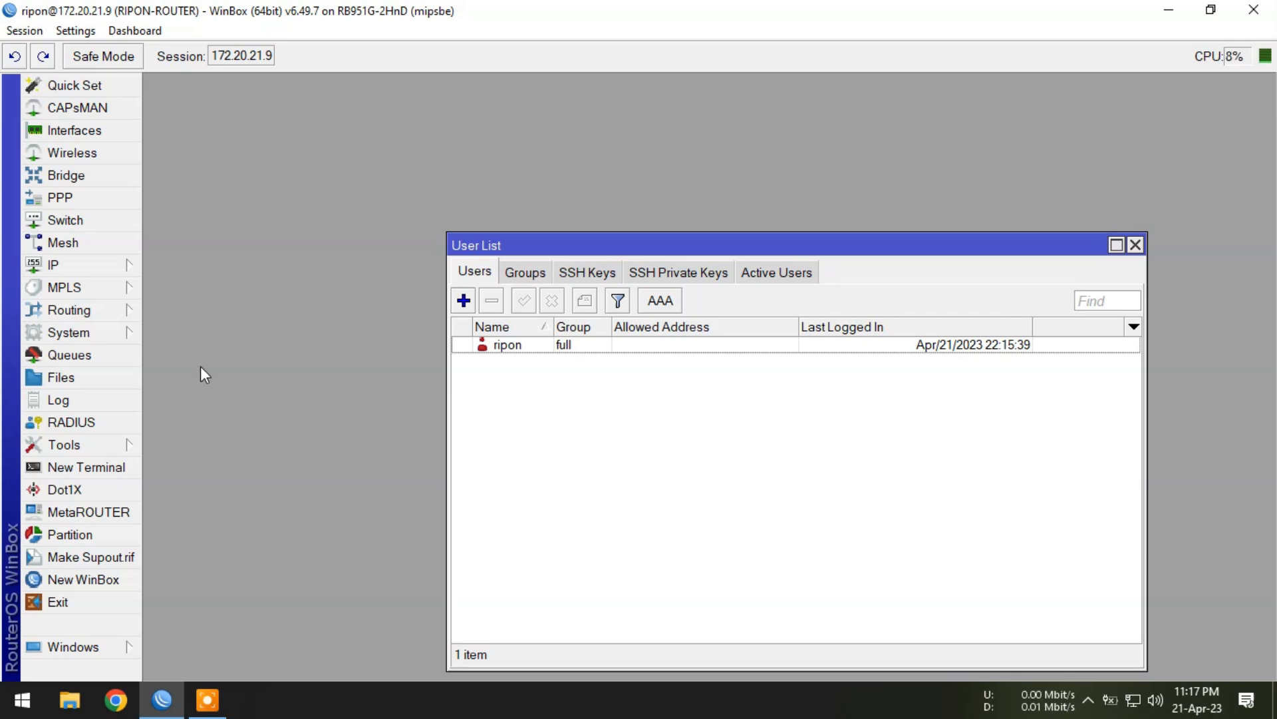
Step: Disable the api, api-ssl, ftp, ssh and telnet services in the router's IP service list
{"action": "left_click", "coordinate": [59, 266]}
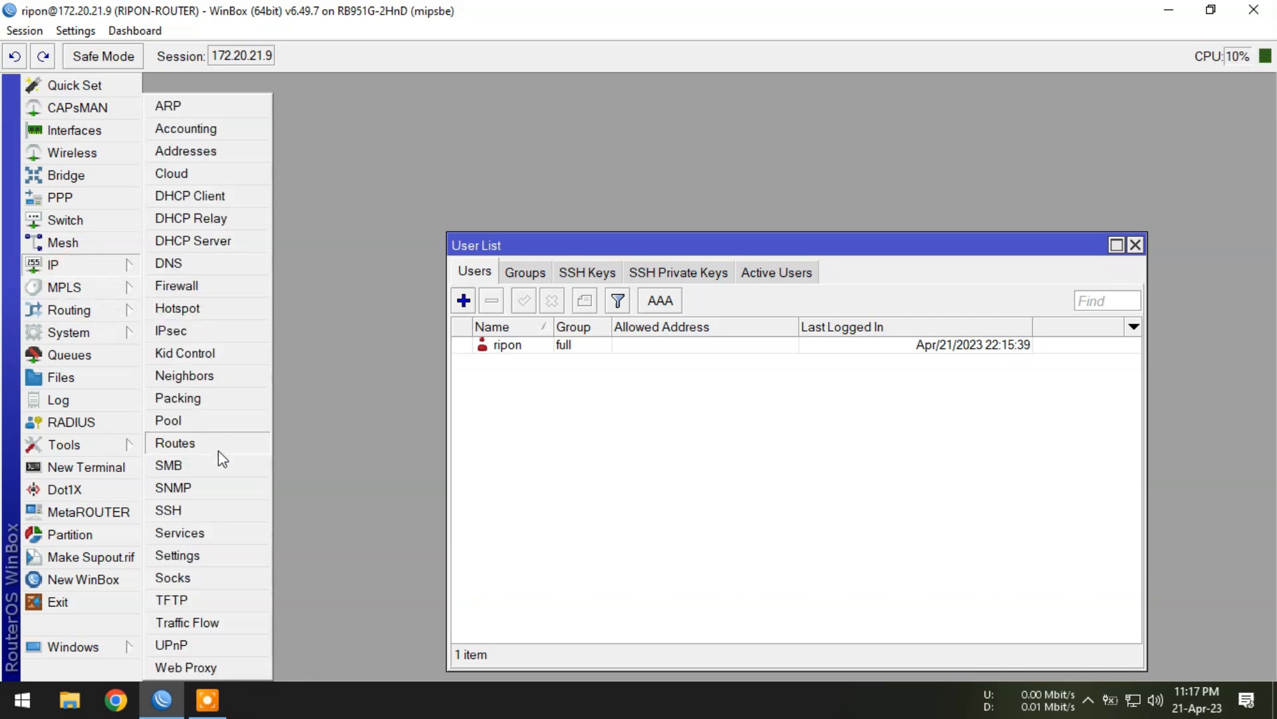
{"action": "left_click", "coordinate": [180, 533]}
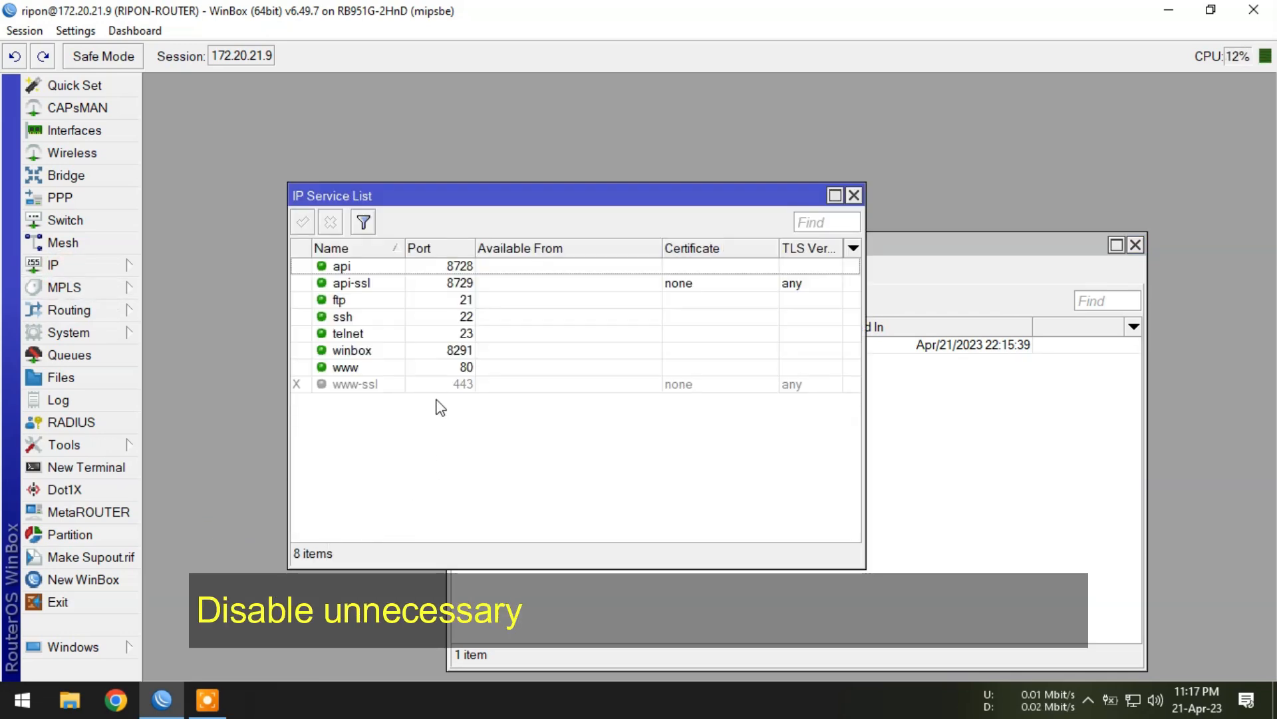
{"action": "left_click", "coordinate": [442, 266]}
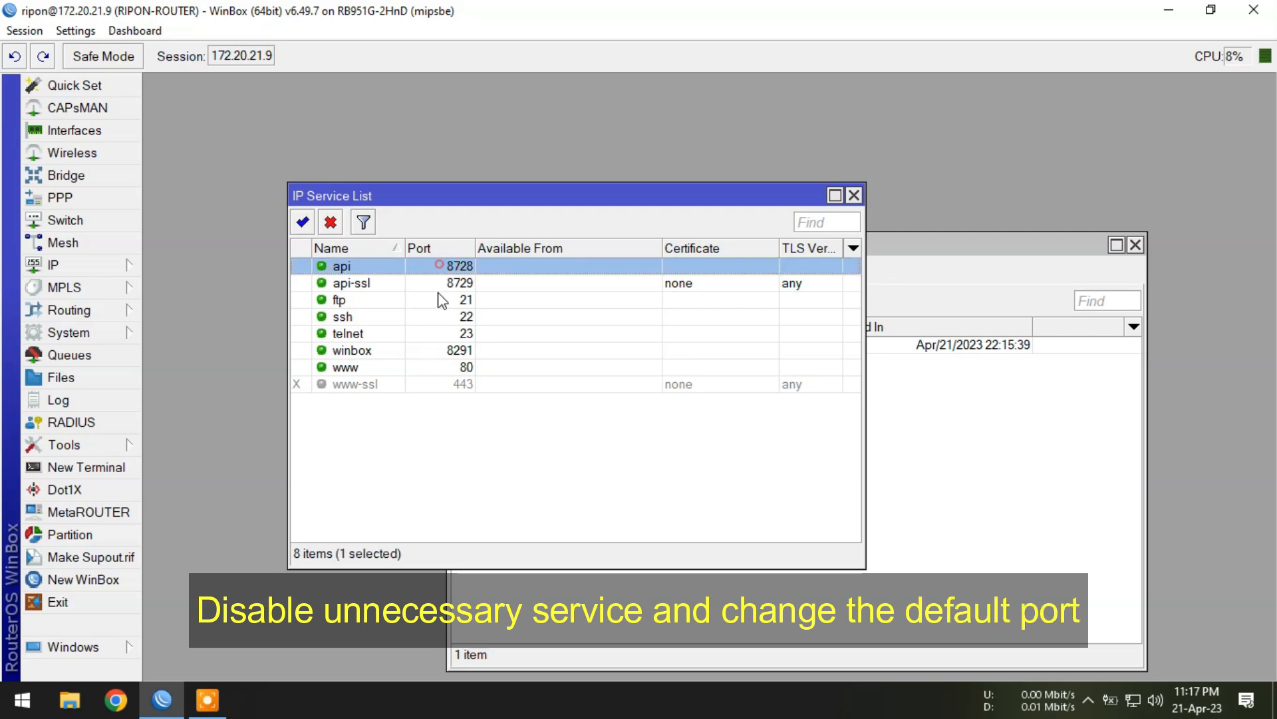
{"action": "left_click", "coordinate": [431, 336], "text": "shift"}
{"action": "left_click", "coordinate": [330, 221]}
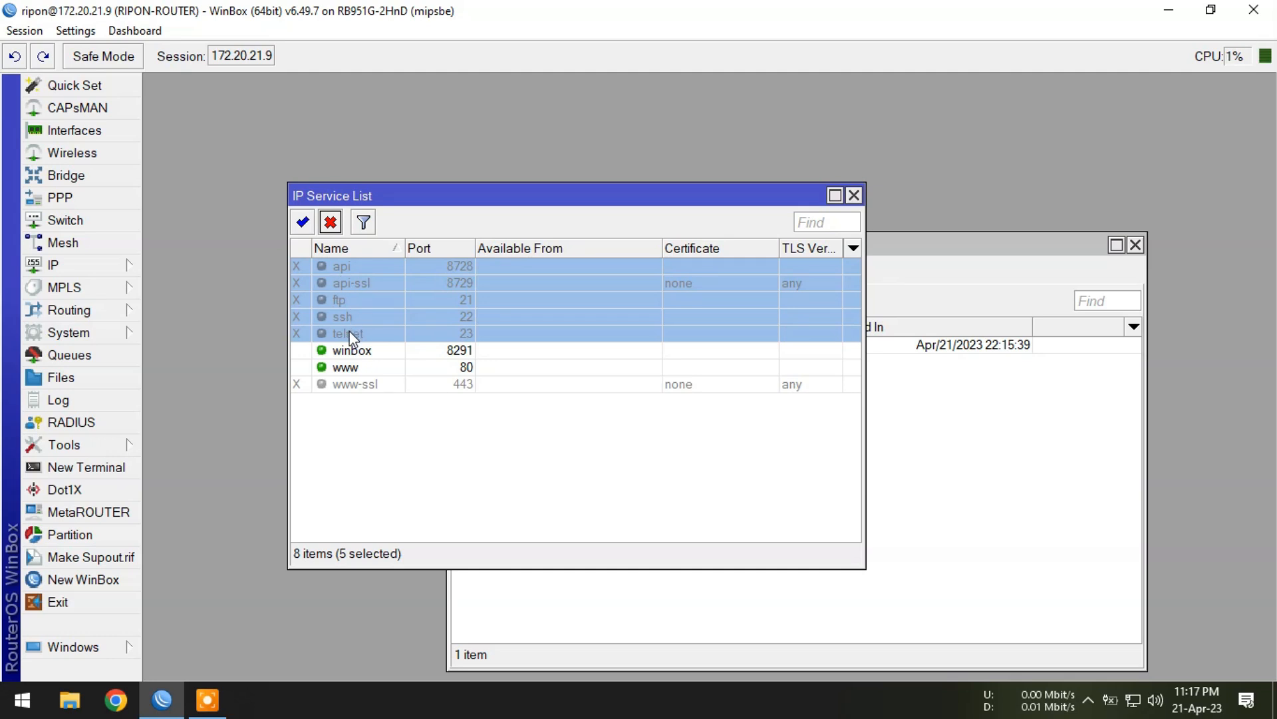
Step: Re-enable the ssh service and set its port to 7022
{"action": "left_click", "coordinate": [350, 317]}
{"action": "left_click", "coordinate": [302, 222]}
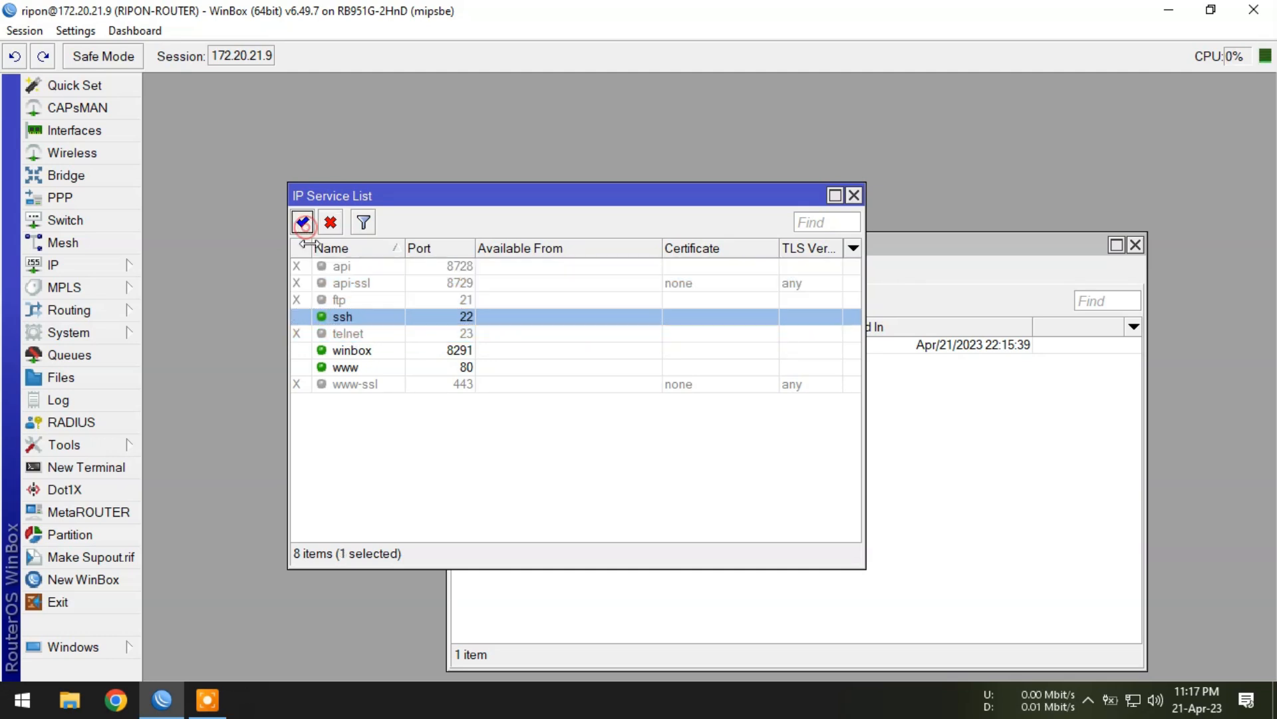
{"action": "double_click", "coordinate": [356, 317]}
{"action": "left_click", "coordinate": [658, 353]}
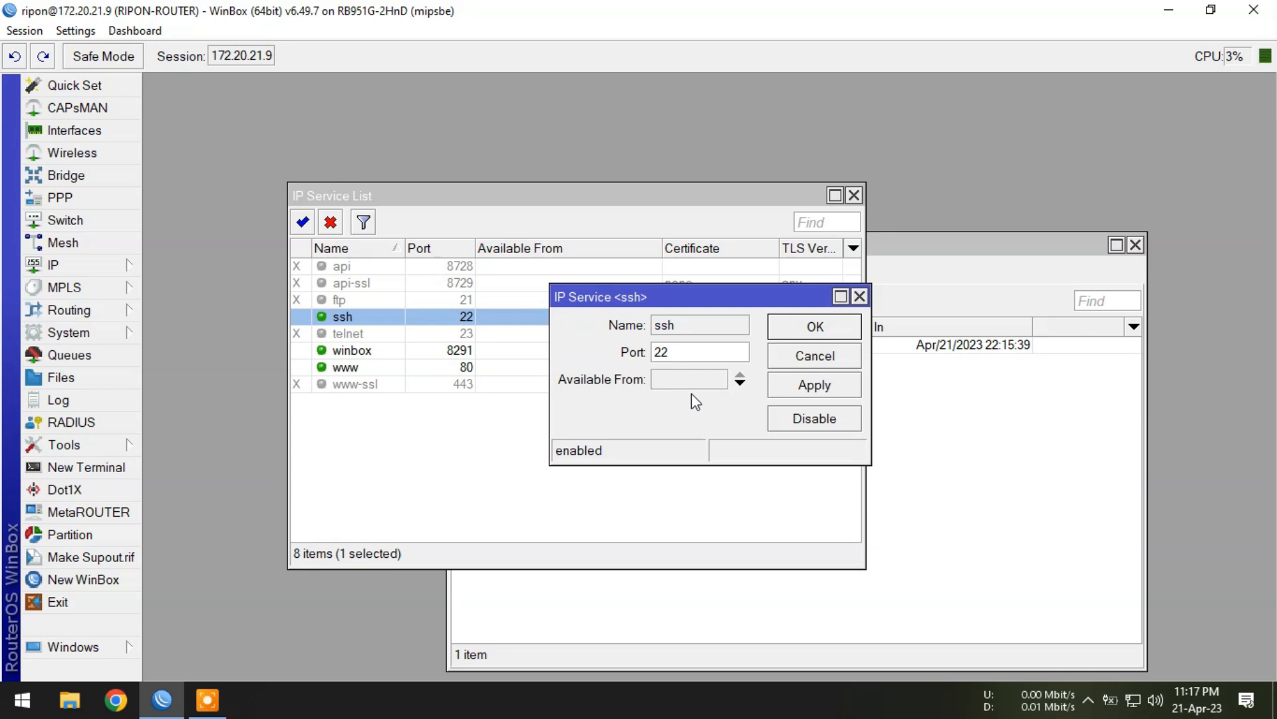
{"action": "type", "text": "70"}
{"action": "left_click", "coordinate": [815, 327]}
Step: Set the www service's port to 7080 and save the change
{"action": "double_click", "coordinate": [352, 367]}
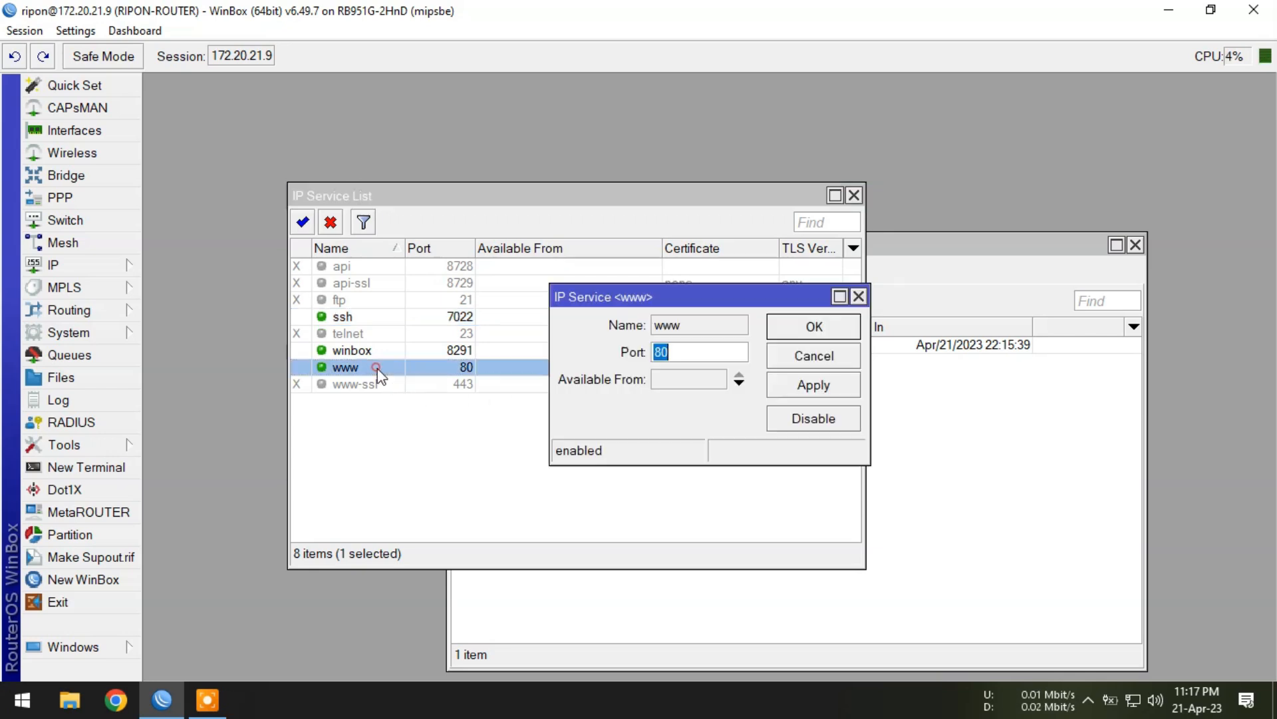
{"action": "left_click", "coordinate": [655, 352]}
{"action": "type", "text": "70"}
{"action": "left_click", "coordinate": [813, 386]}
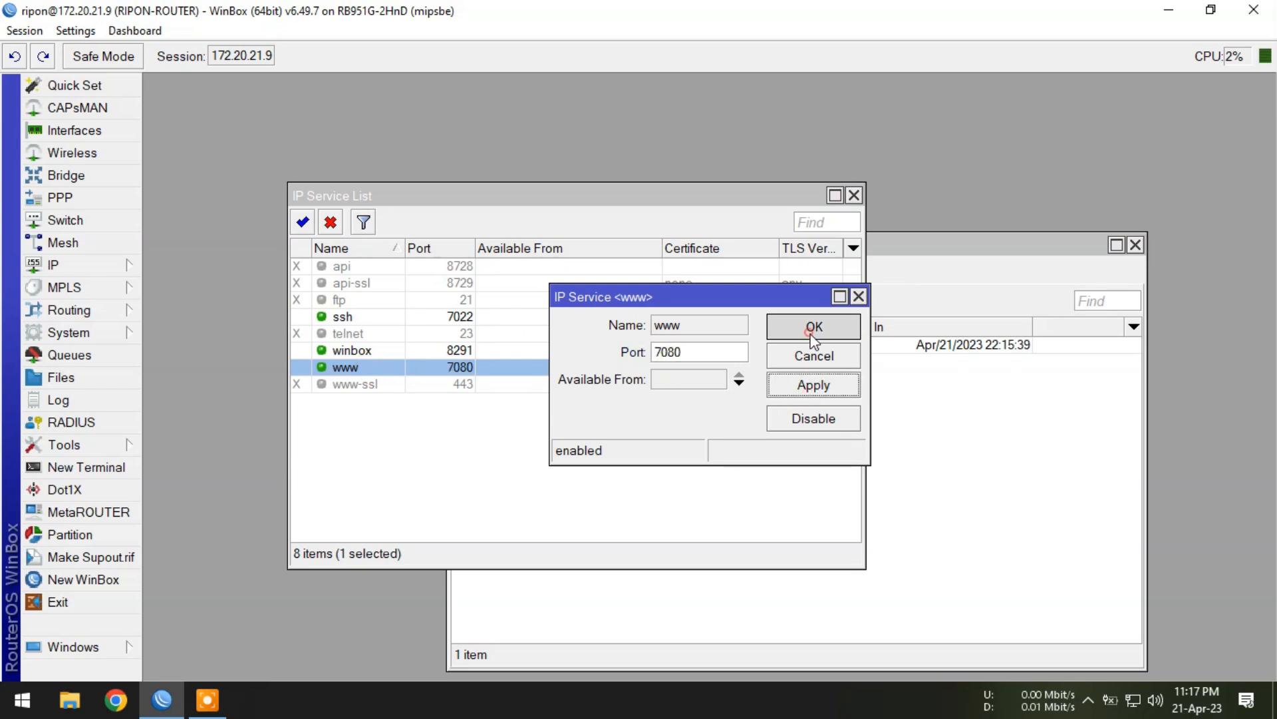
{"action": "left_click", "coordinate": [814, 326]}
{"action": "left_click", "coordinate": [657, 434]}
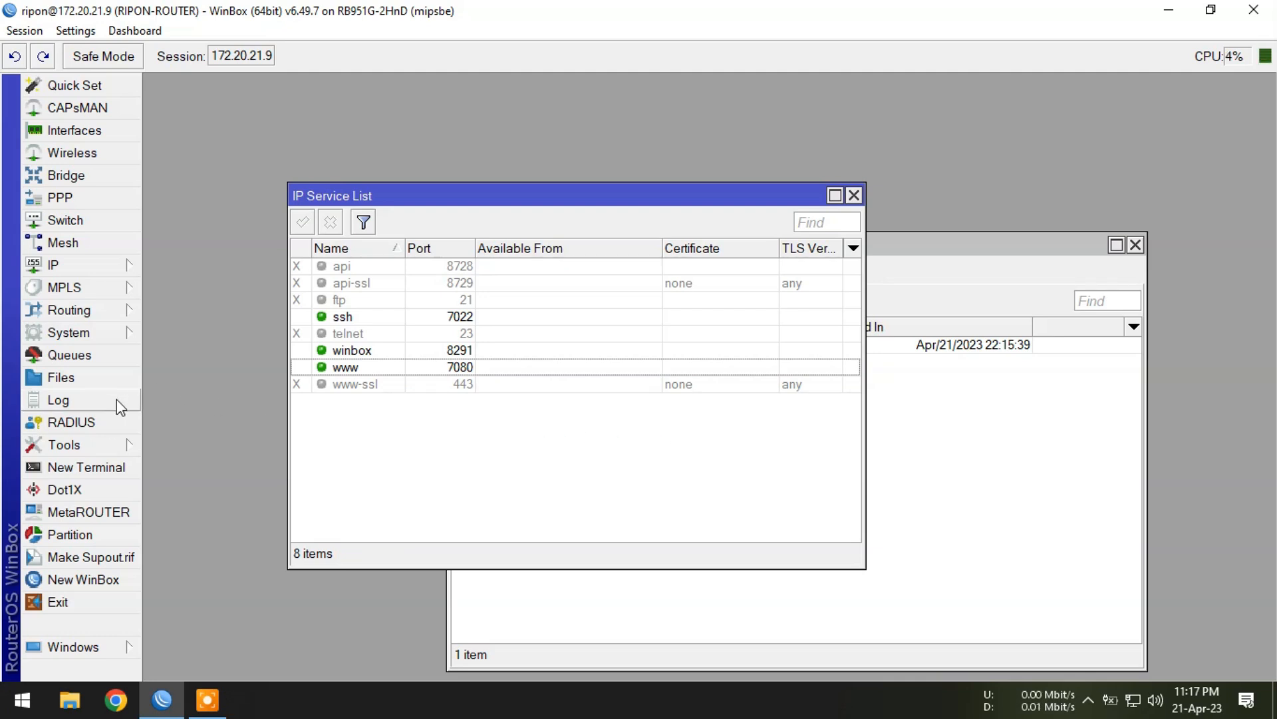
Step: Set the MAC Telnet Server's allowed interface list to none in the MAC Server tool
{"action": "left_click", "coordinate": [67, 446]}
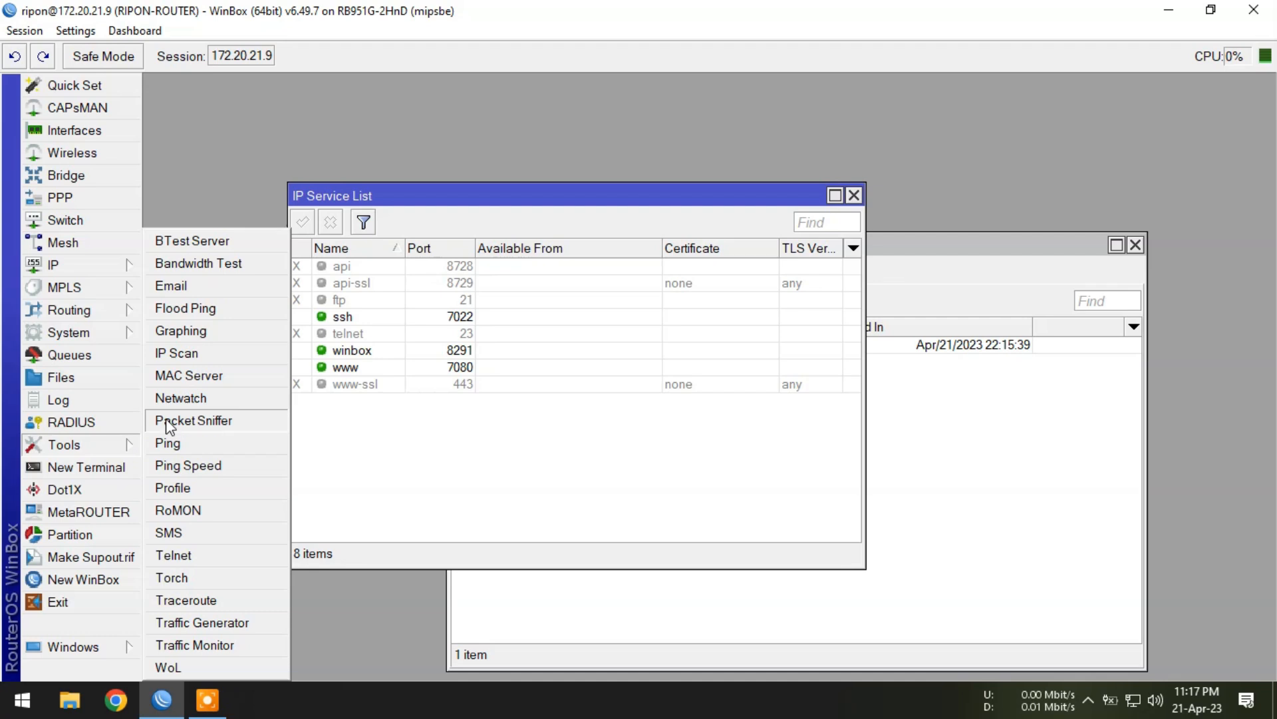
{"action": "left_click", "coordinate": [223, 376]}
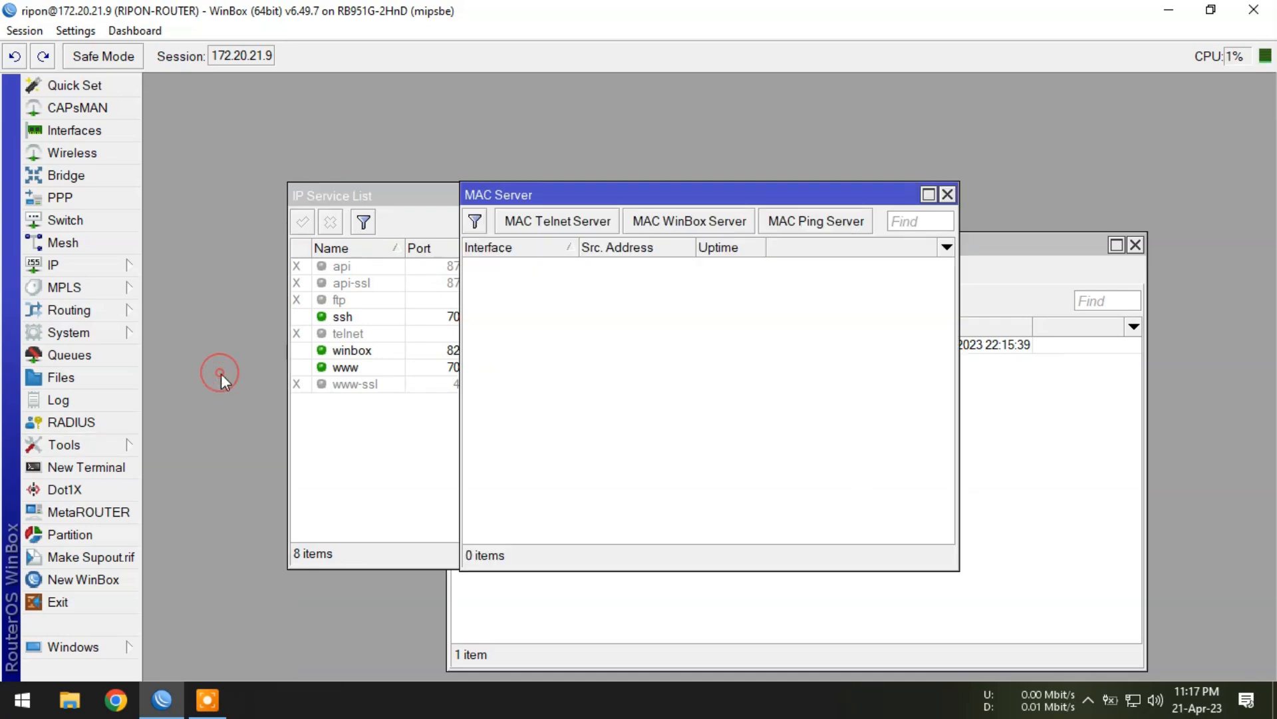
{"action": "left_click", "coordinate": [593, 224]}
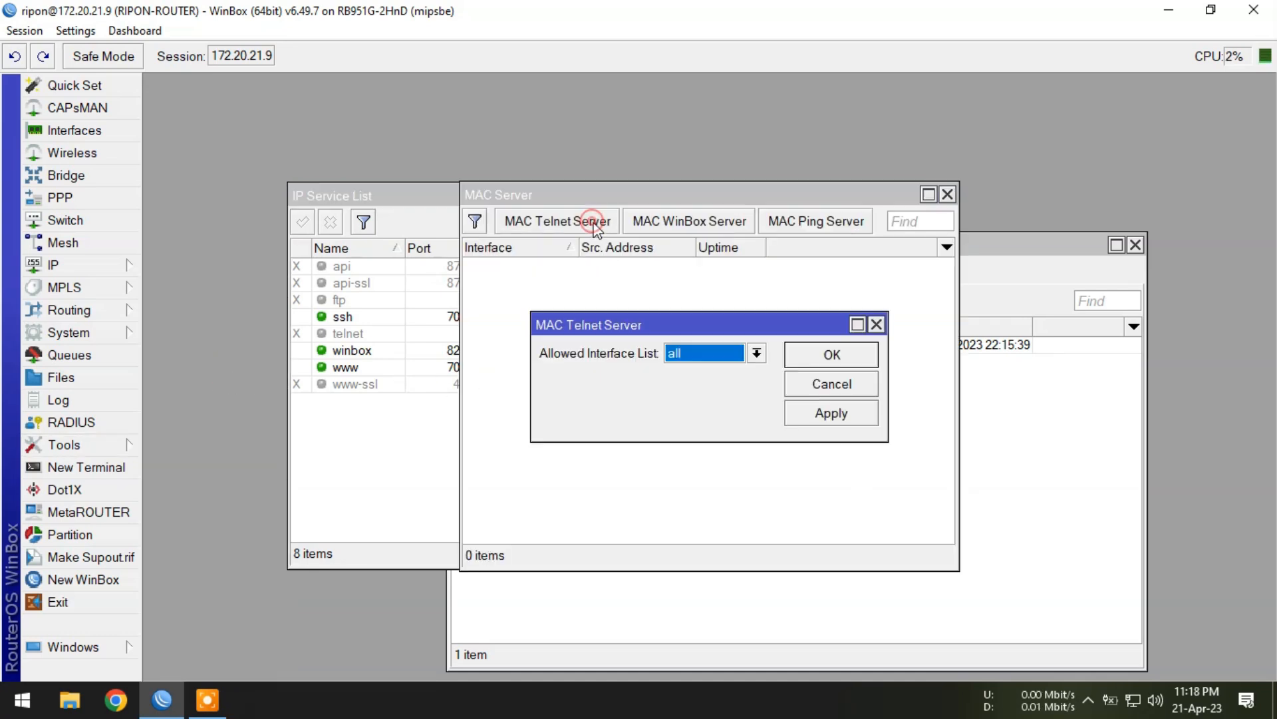
{"action": "left_click", "coordinate": [695, 354]}
{"action": "left_click", "coordinate": [695, 399]}
{"action": "left_click", "coordinate": [828, 413]}
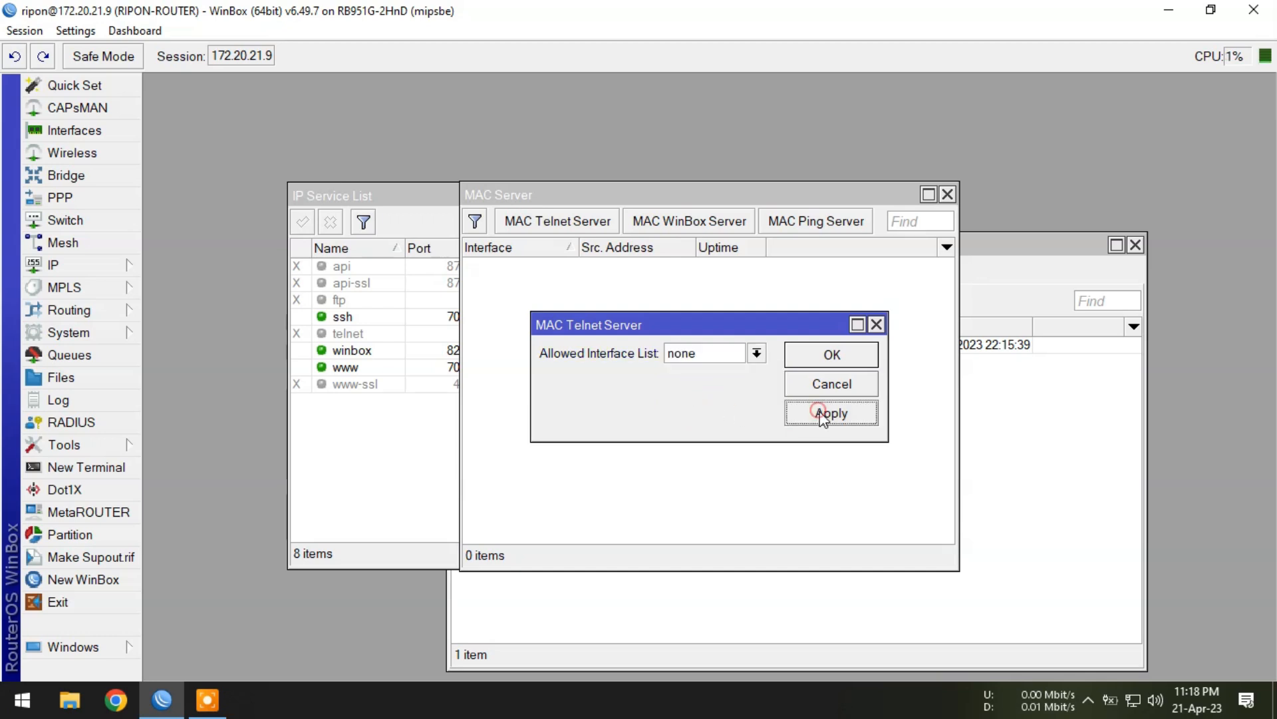
{"action": "left_click", "coordinate": [830, 354]}
Step: Disable the MAC Ping Server and save the setting
{"action": "left_click", "coordinate": [834, 229]}
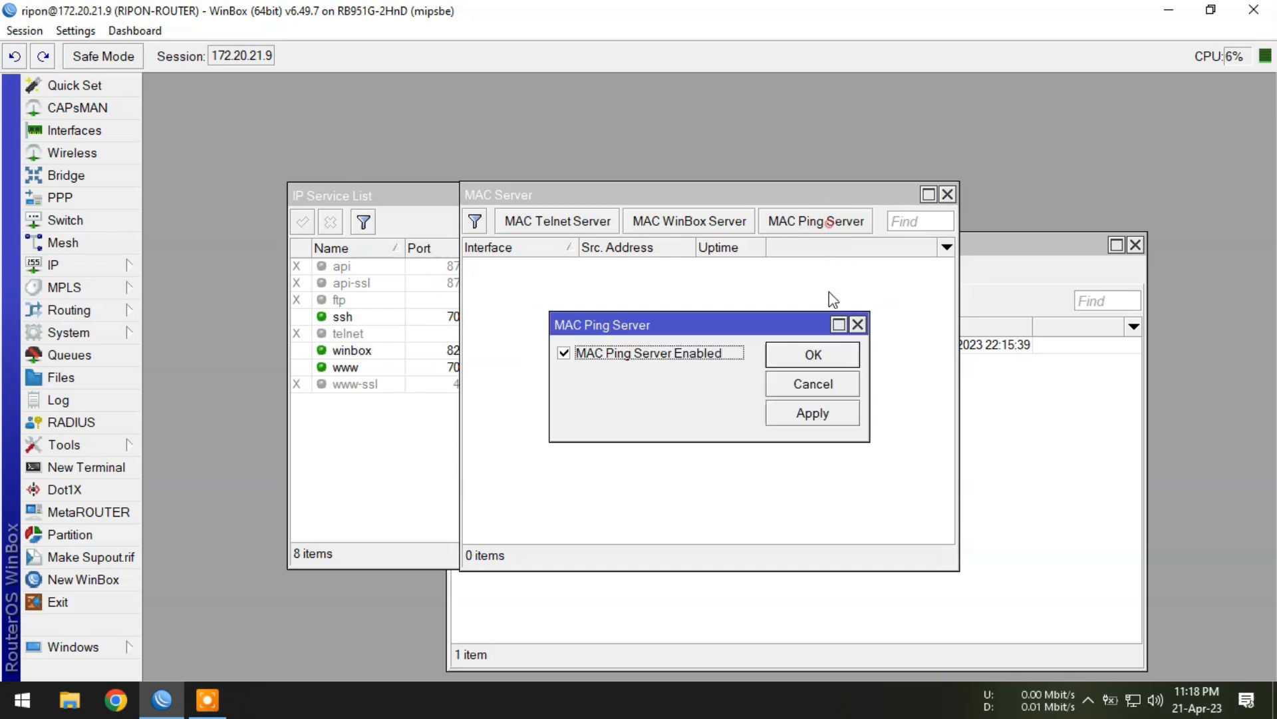
{"action": "left_click", "coordinate": [653, 355]}
{"action": "left_click", "coordinate": [813, 357]}
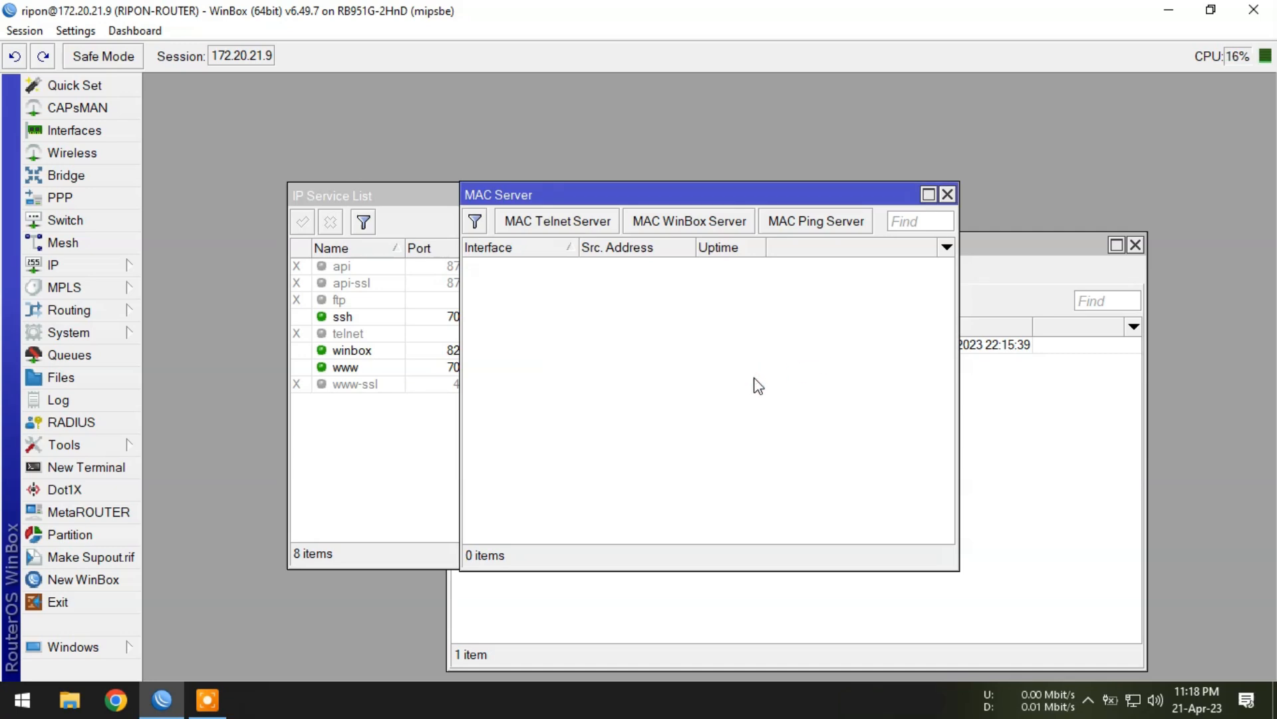
Step: Create a new interface list named LAN in the router's interface lists
{"action": "left_click", "coordinate": [81, 132]}
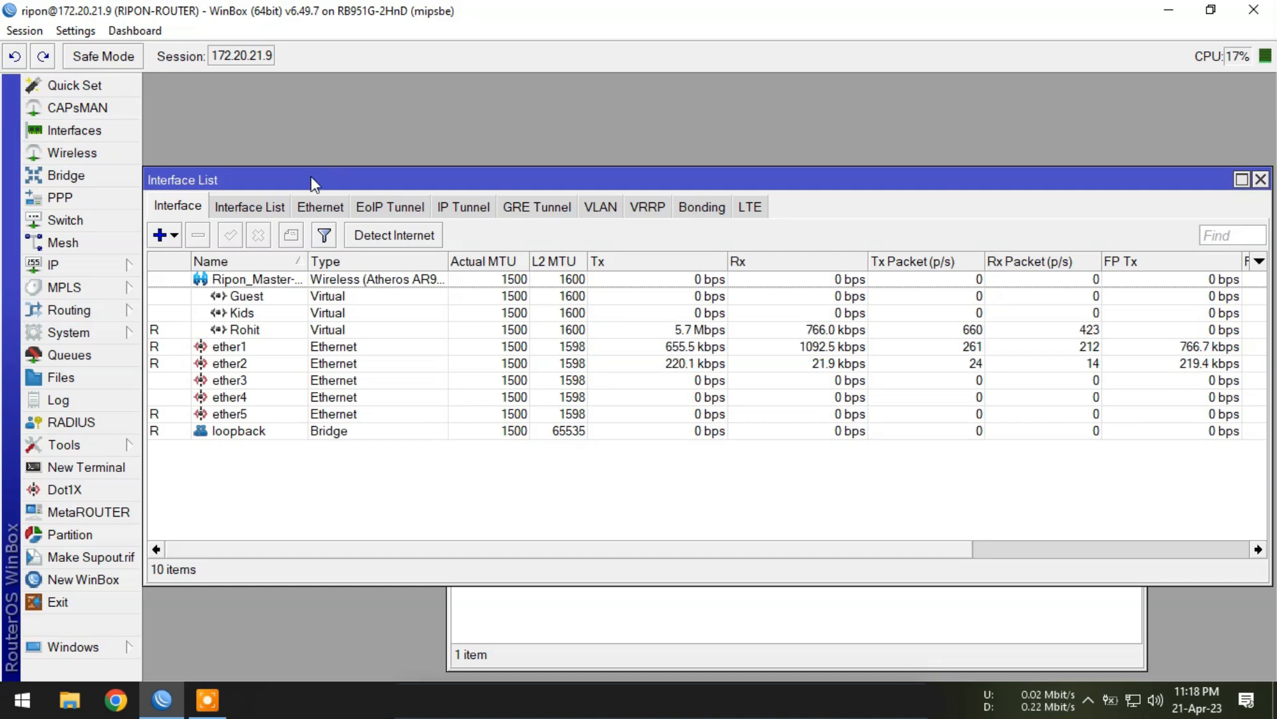
{"action": "left_click", "coordinate": [264, 211]}
{"action": "left_click", "coordinate": [356, 235]}
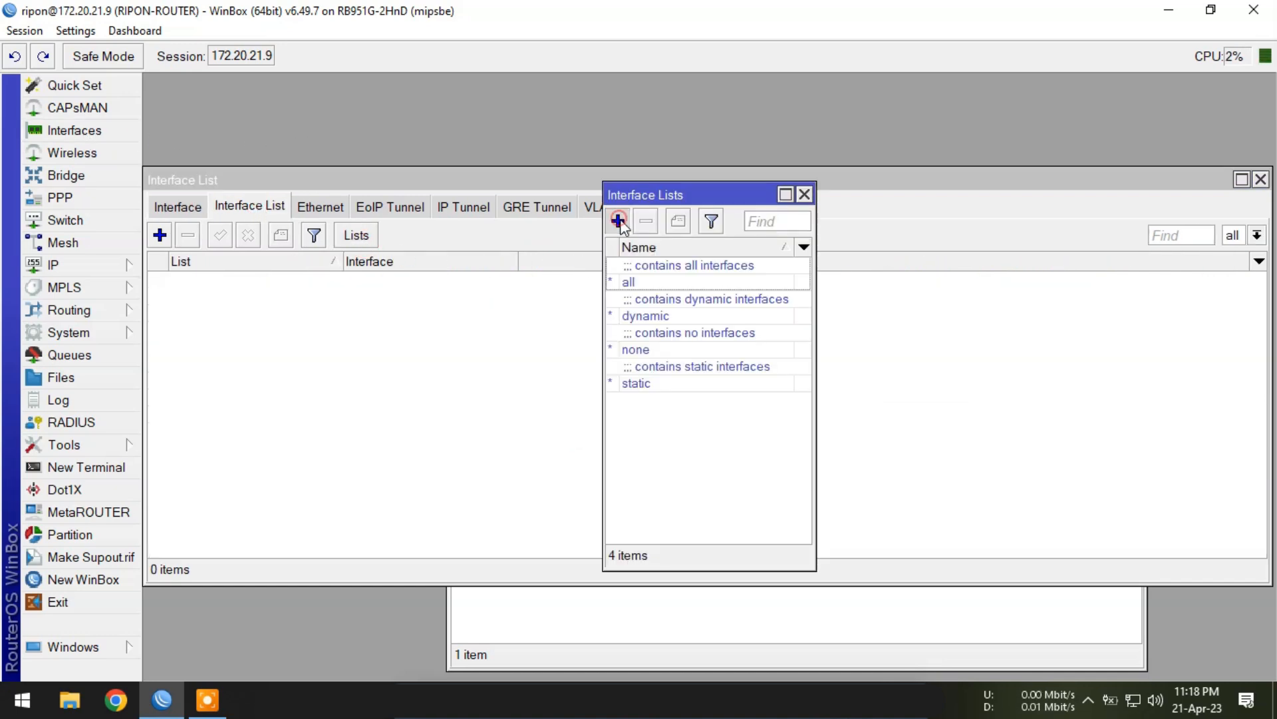
{"action": "left_click", "coordinate": [617, 221]}
{"action": "type", "text": "LAN"}
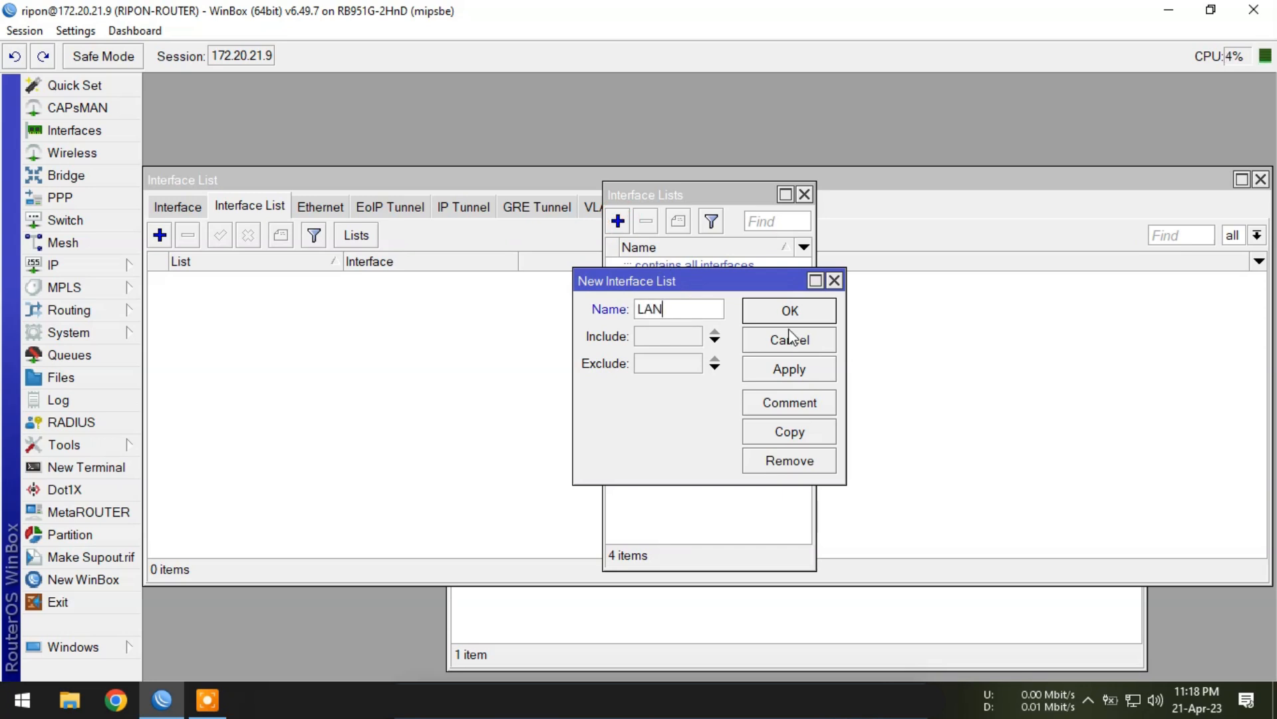
{"action": "left_click", "coordinate": [806, 312]}
{"action": "left_click", "coordinate": [805, 195]}
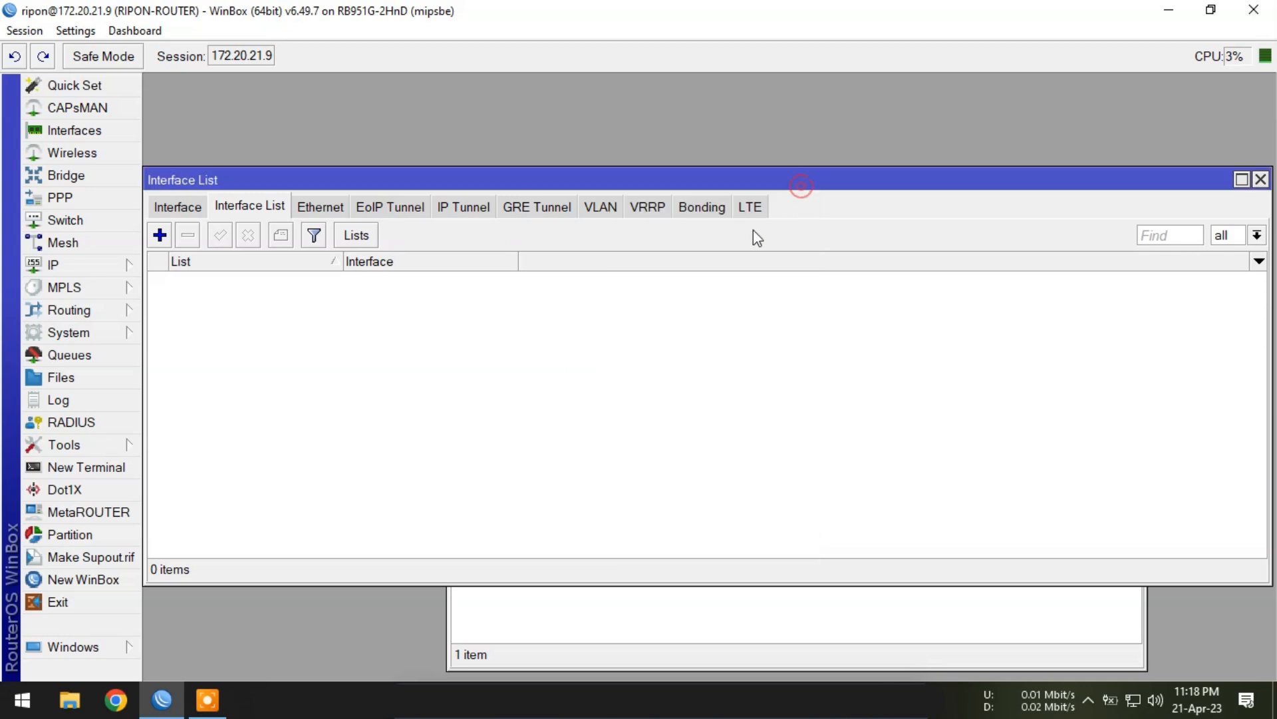
Step: Add the ether2 interface as a member of the LAN interface list
{"action": "left_click", "coordinate": [255, 206]}
{"action": "left_click", "coordinate": [160, 235]}
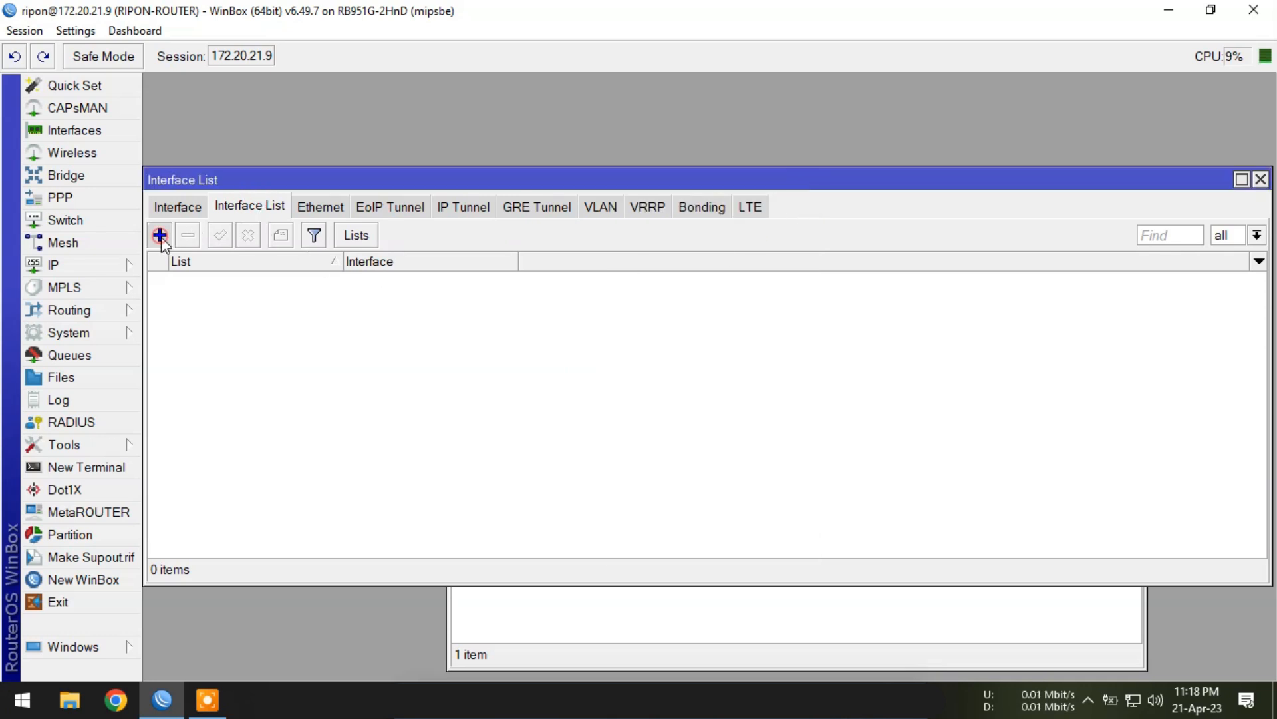
{"action": "left_click", "coordinate": [625, 287]}
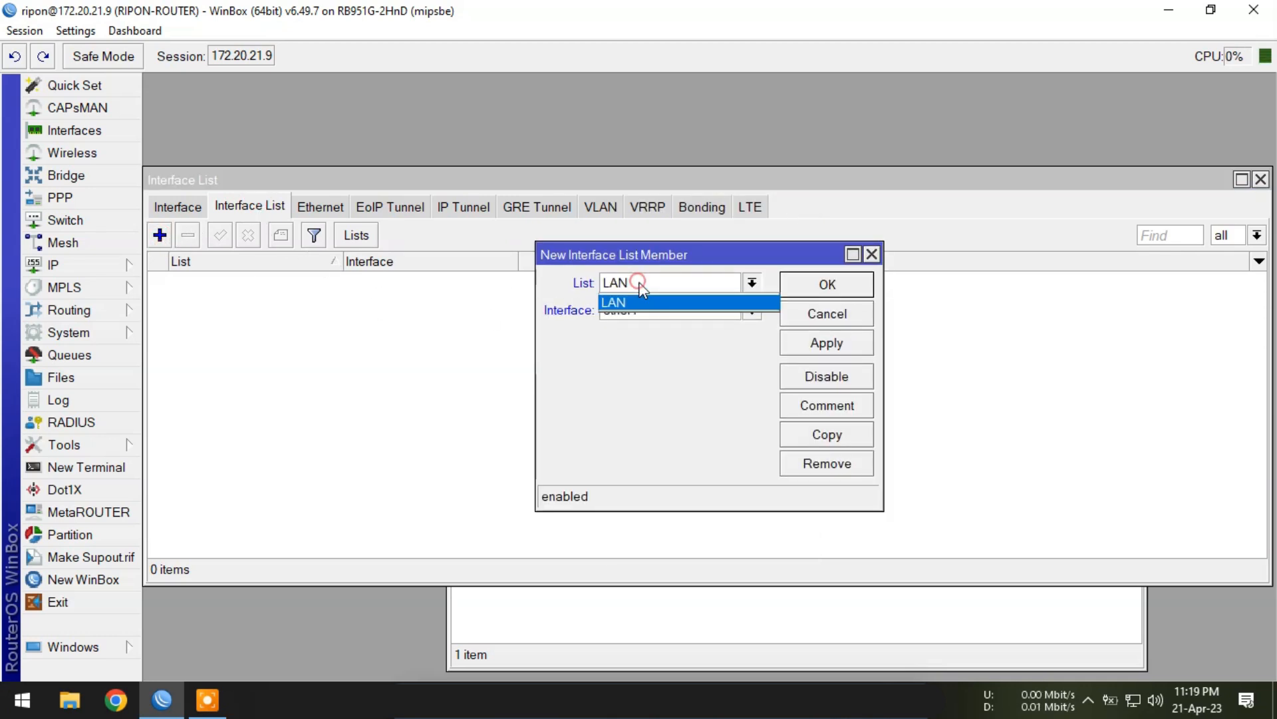
{"action": "left_click", "coordinate": [630, 297]}
{"action": "left_click", "coordinate": [632, 312]}
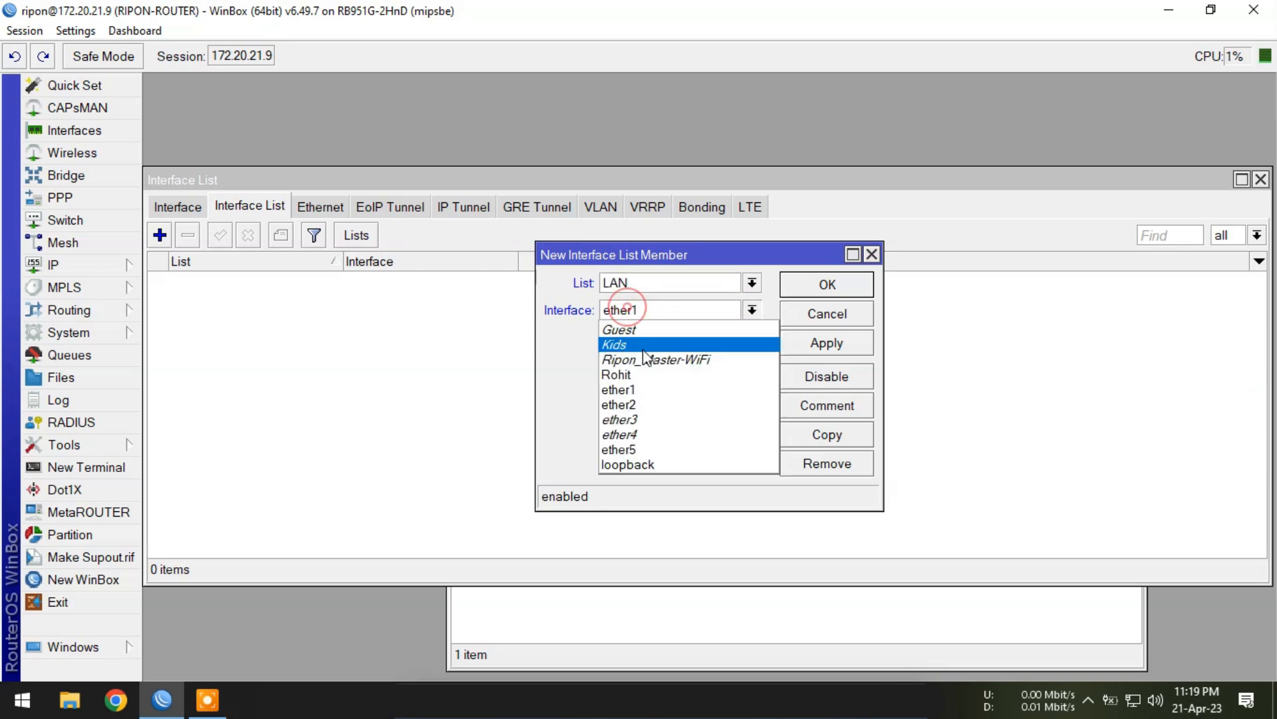
{"action": "left_click", "coordinate": [638, 405]}
{"action": "left_click", "coordinate": [826, 347]}
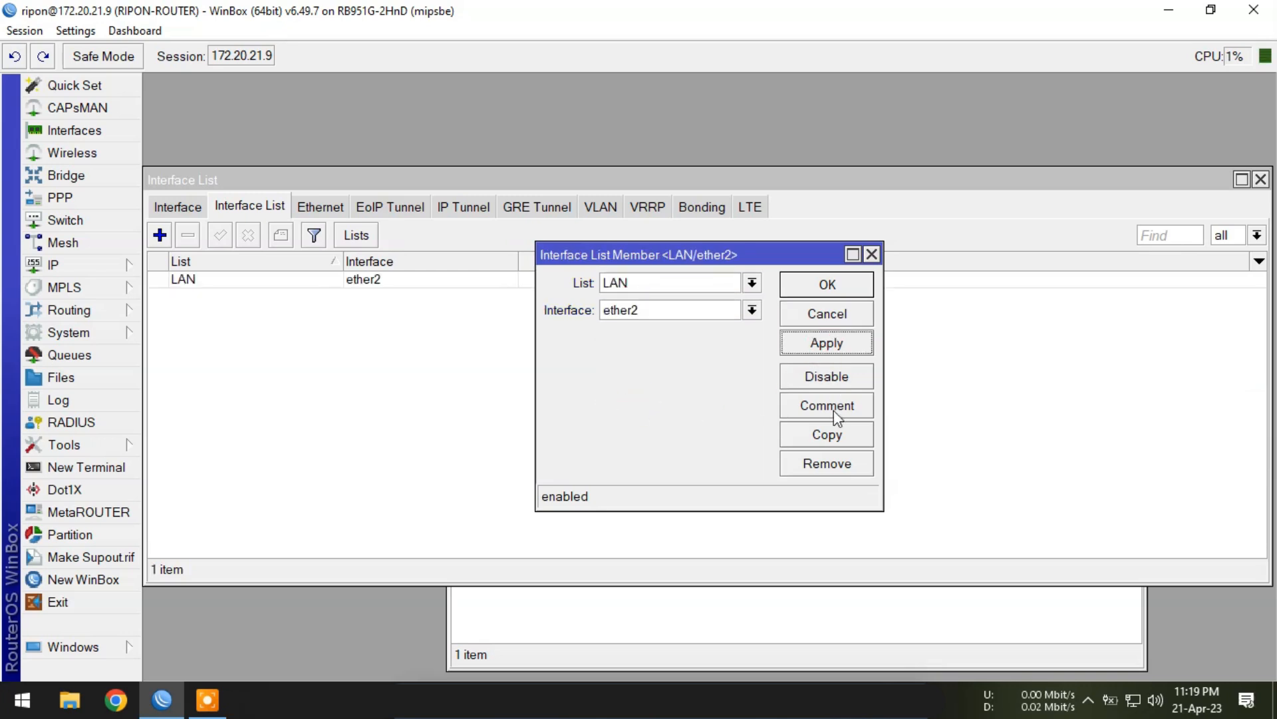
Step: Copy the ether2 list member to add ether3 to the LAN list
{"action": "left_click", "coordinate": [833, 433]}
{"action": "left_click", "coordinate": [666, 331]}
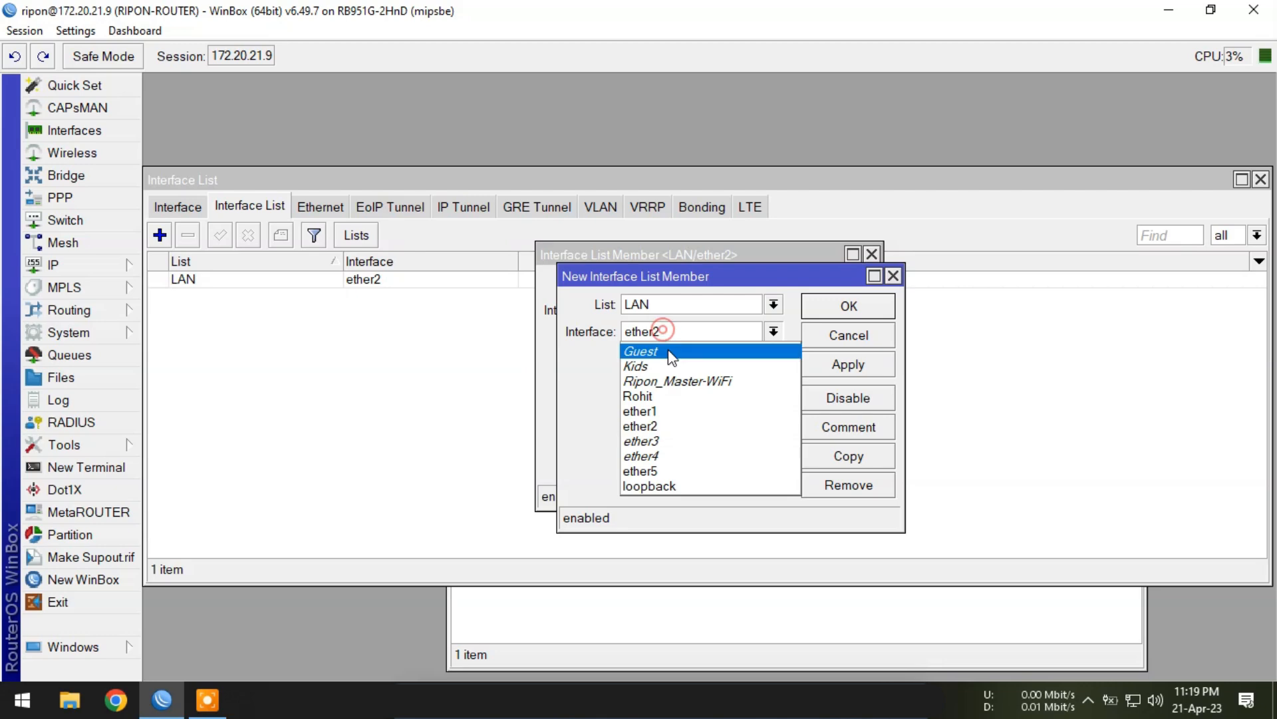
{"action": "left_click", "coordinate": [669, 441]}
{"action": "left_click", "coordinate": [848, 365]}
Step: Copy the ether3 list member to add ether4 to the LAN list
{"action": "left_click", "coordinate": [849, 459]}
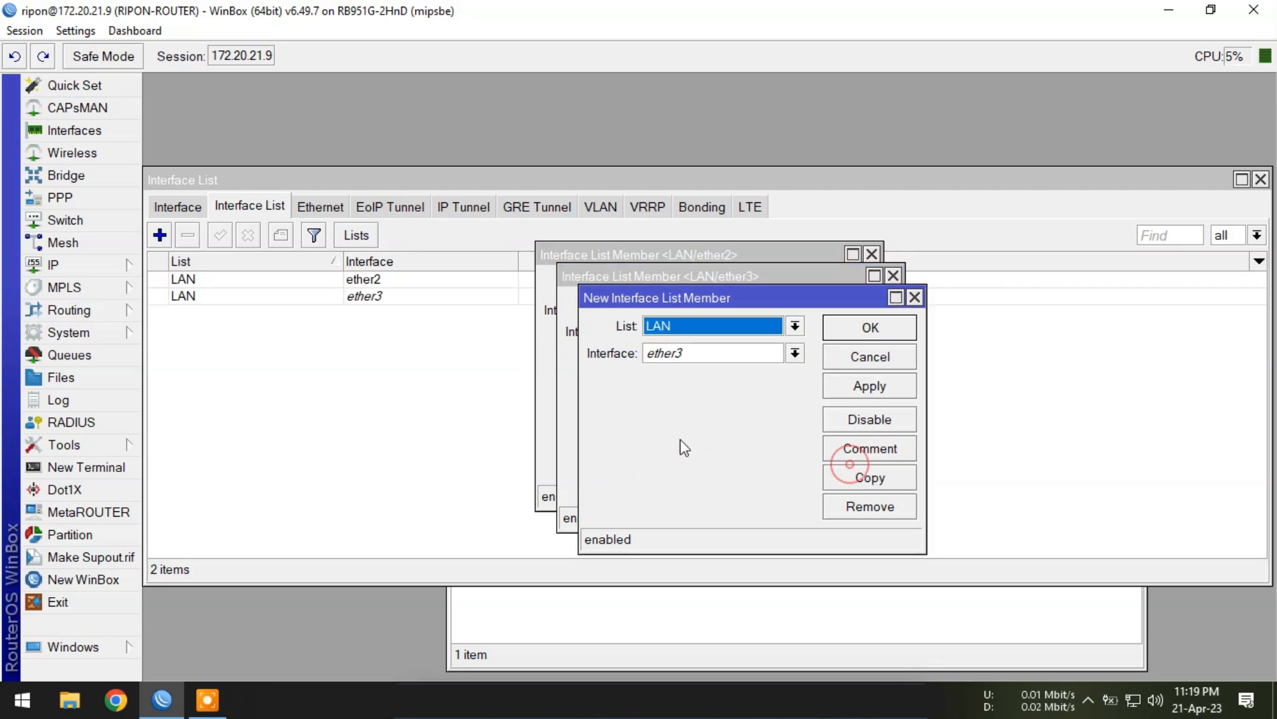
{"action": "left_click", "coordinate": [666, 353]}
{"action": "left_click", "coordinate": [677, 470]}
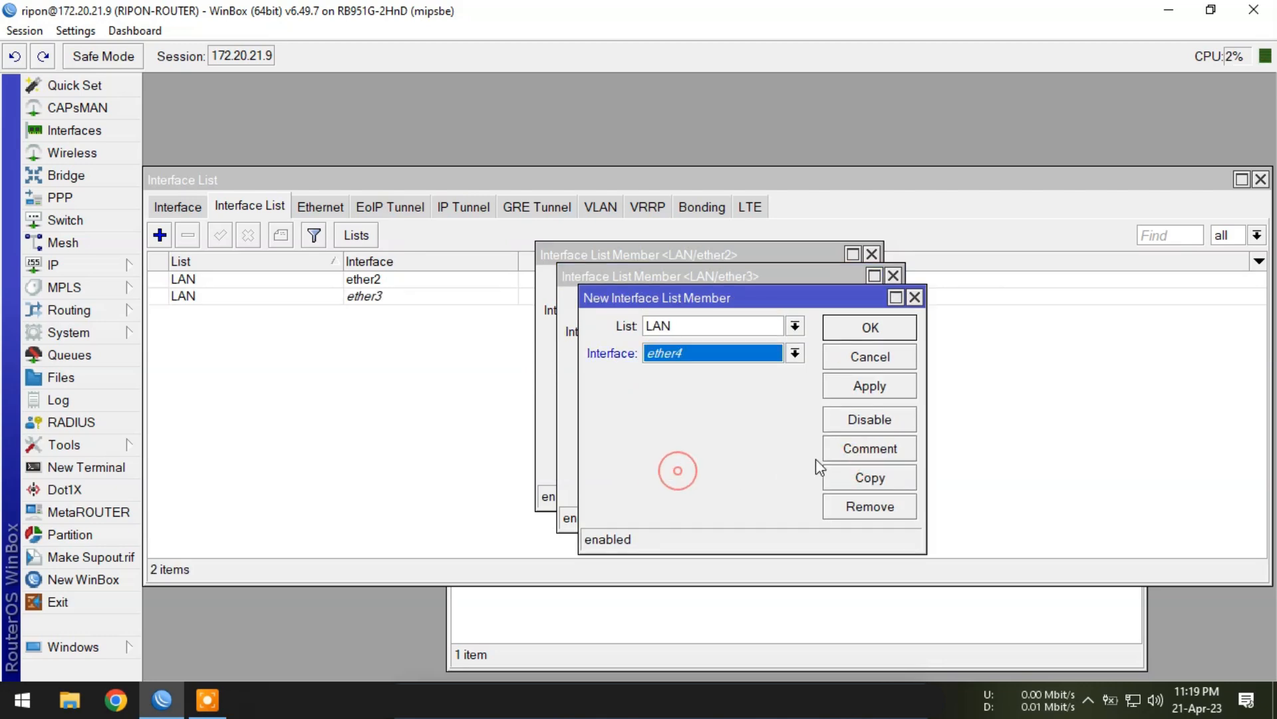
{"action": "left_click", "coordinate": [869, 388]}
Step: Copy the ether4 list member to add ether5 to the LAN list, and close all the member dialogs
{"action": "left_click", "coordinate": [865, 477]}
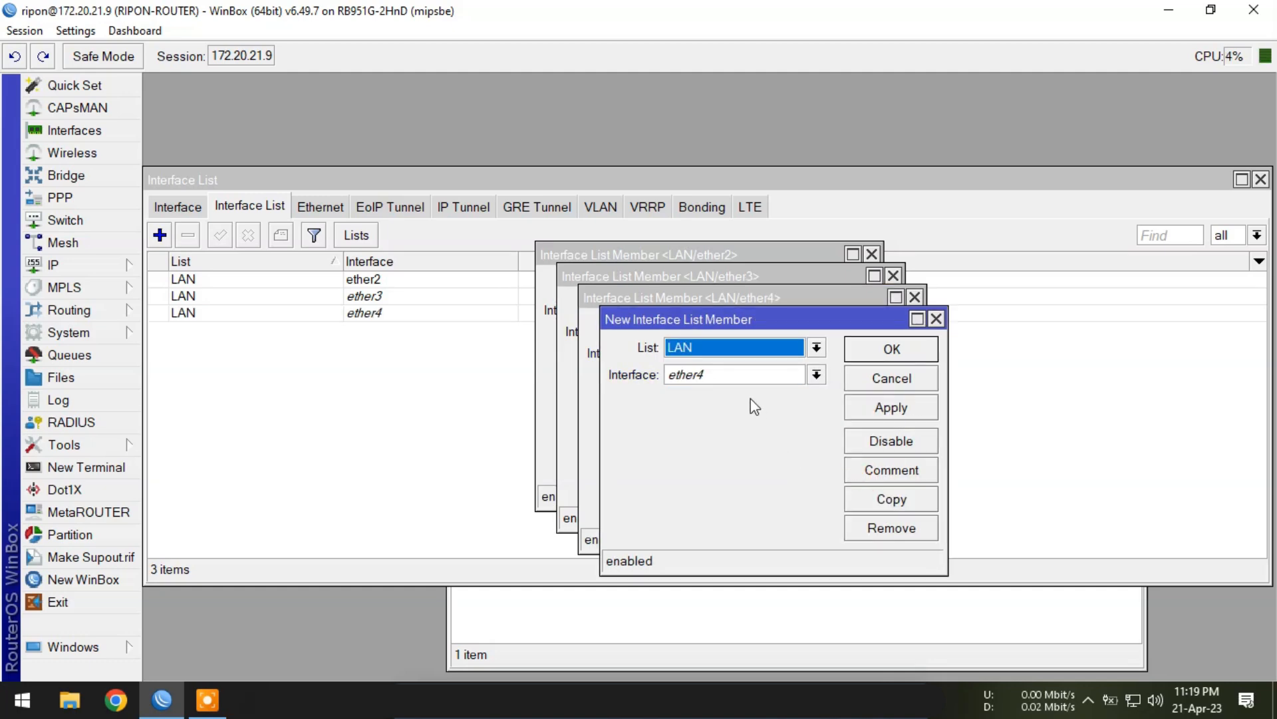
{"action": "left_click", "coordinate": [732, 382]}
{"action": "left_click", "coordinate": [688, 513]}
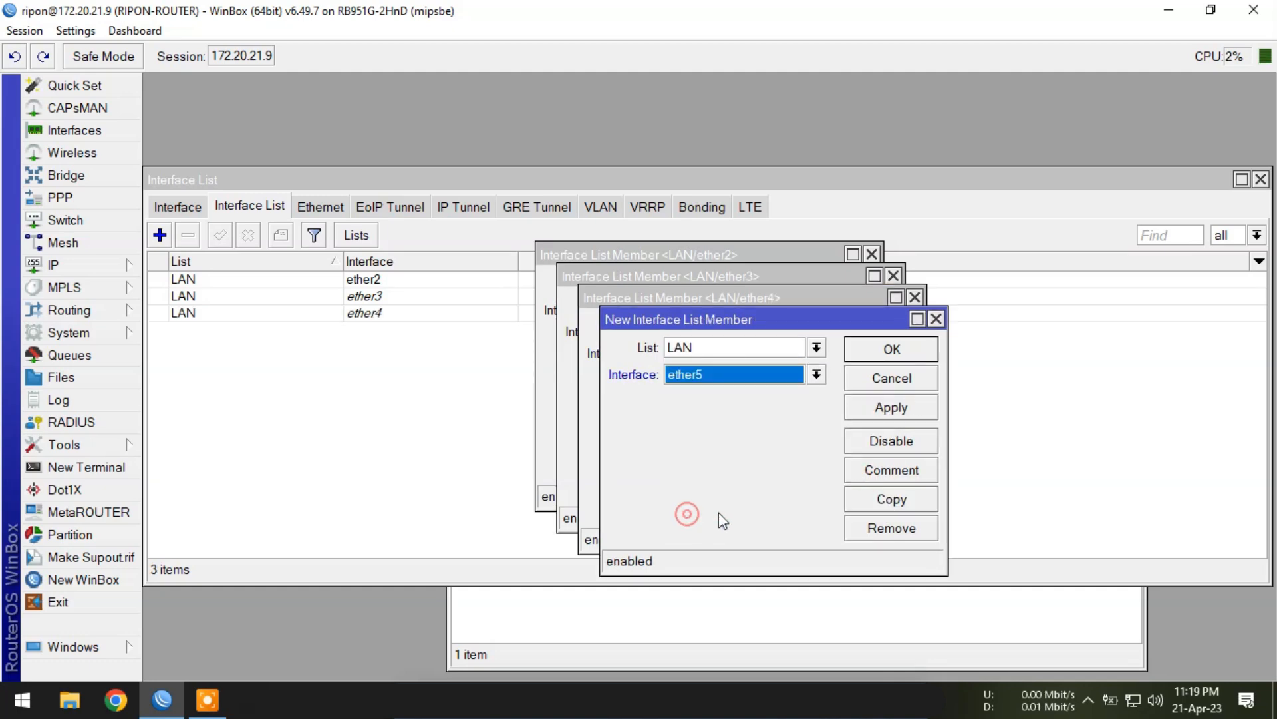
{"action": "left_click", "coordinate": [905, 408]}
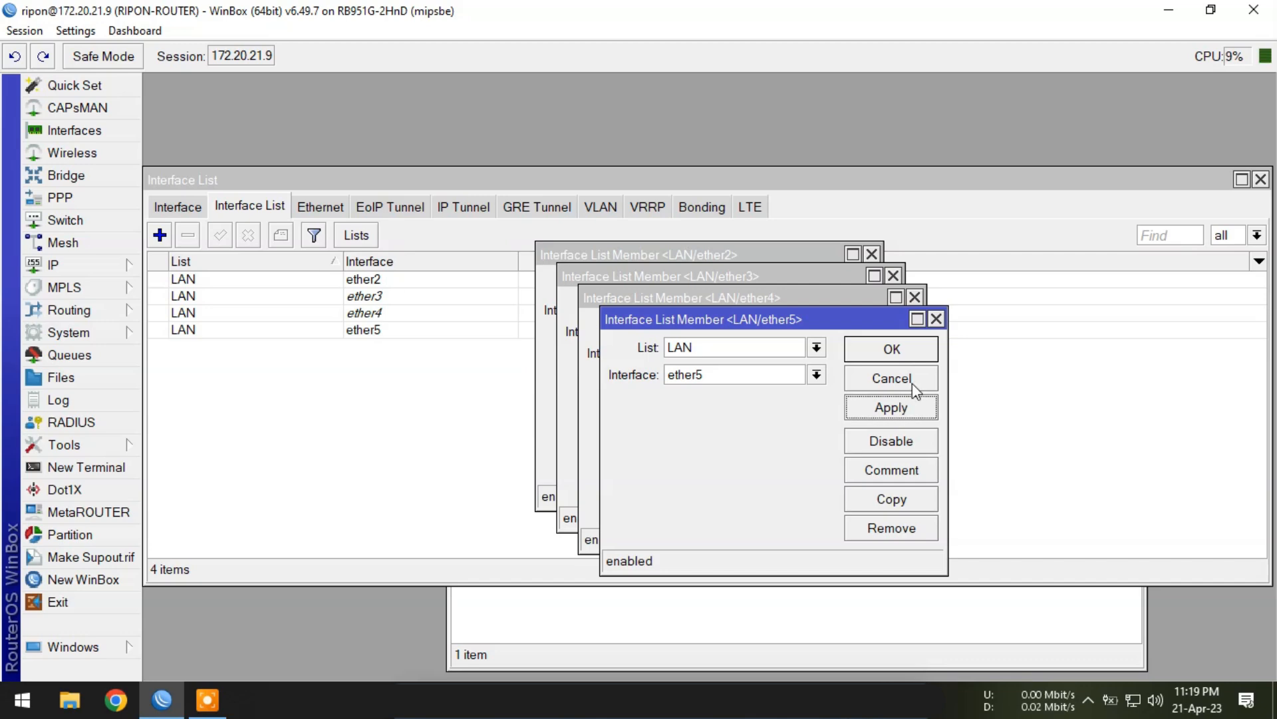
{"action": "key", "text": "Escape"}
{"action": "key", "text": "Escape"}
{"action": "key", "text": "Escape"}
{"action": "key", "text": "Escape"}
{"action": "left_click", "coordinate": [491, 470]}
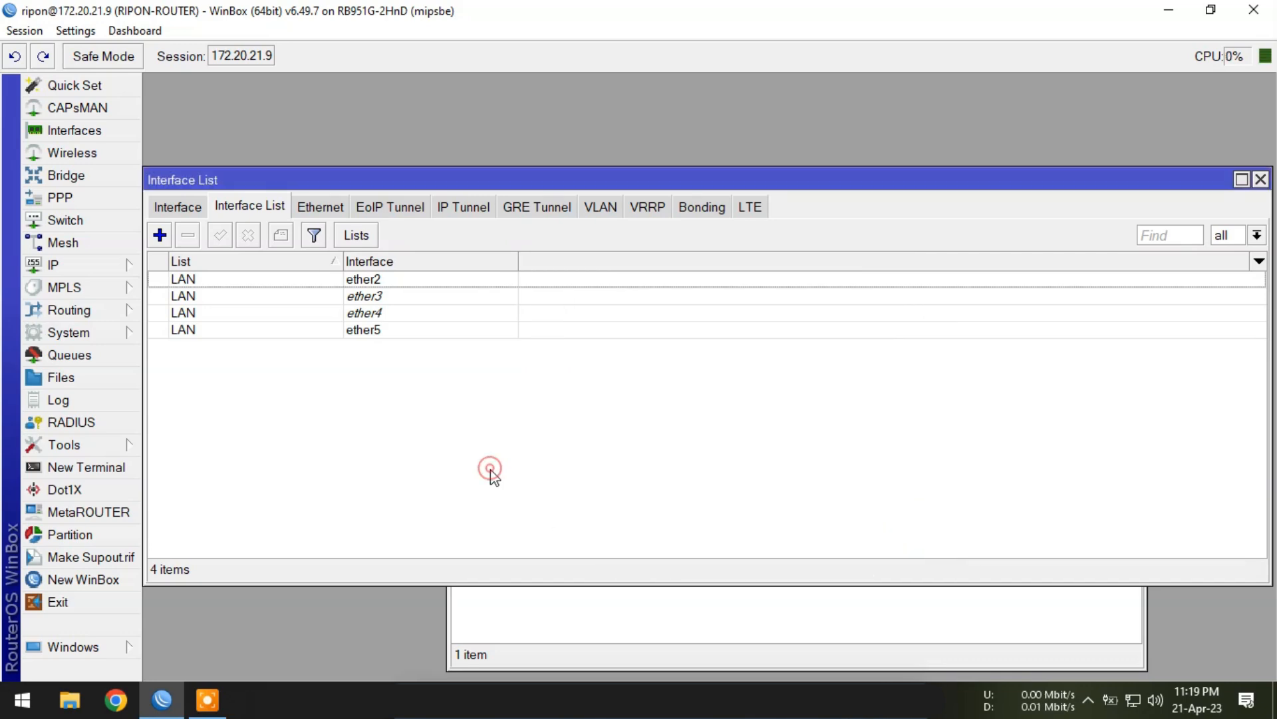
Step: Set the neighbor discovery interface to the LAN list and apply the discovery settings
{"action": "left_click", "coordinate": [63, 265]}
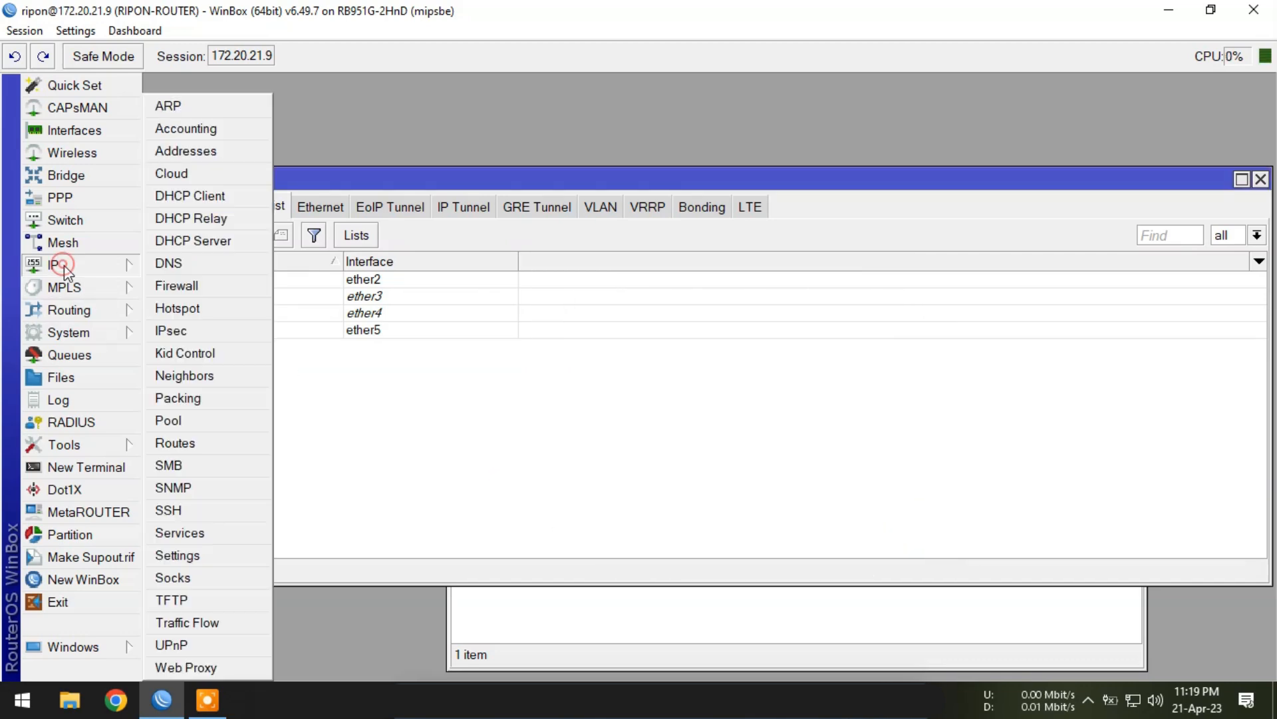
{"action": "left_click", "coordinate": [233, 380]}
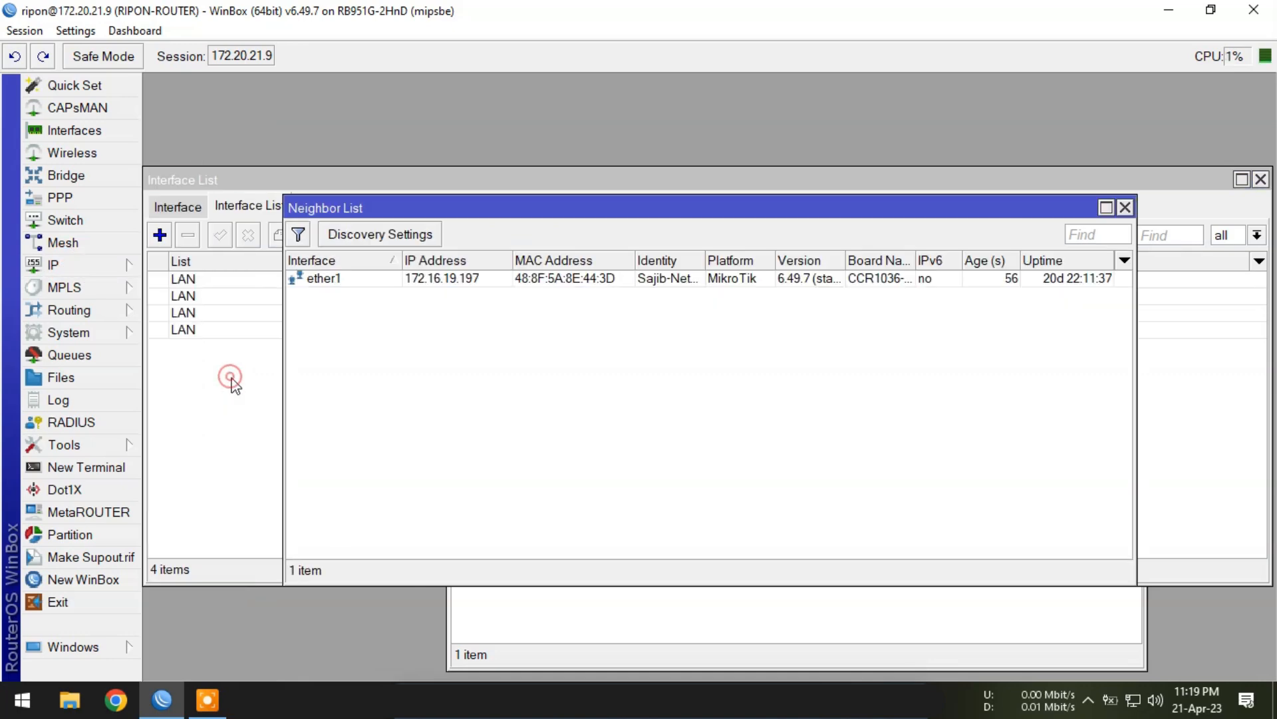
{"action": "left_click", "coordinate": [378, 234]}
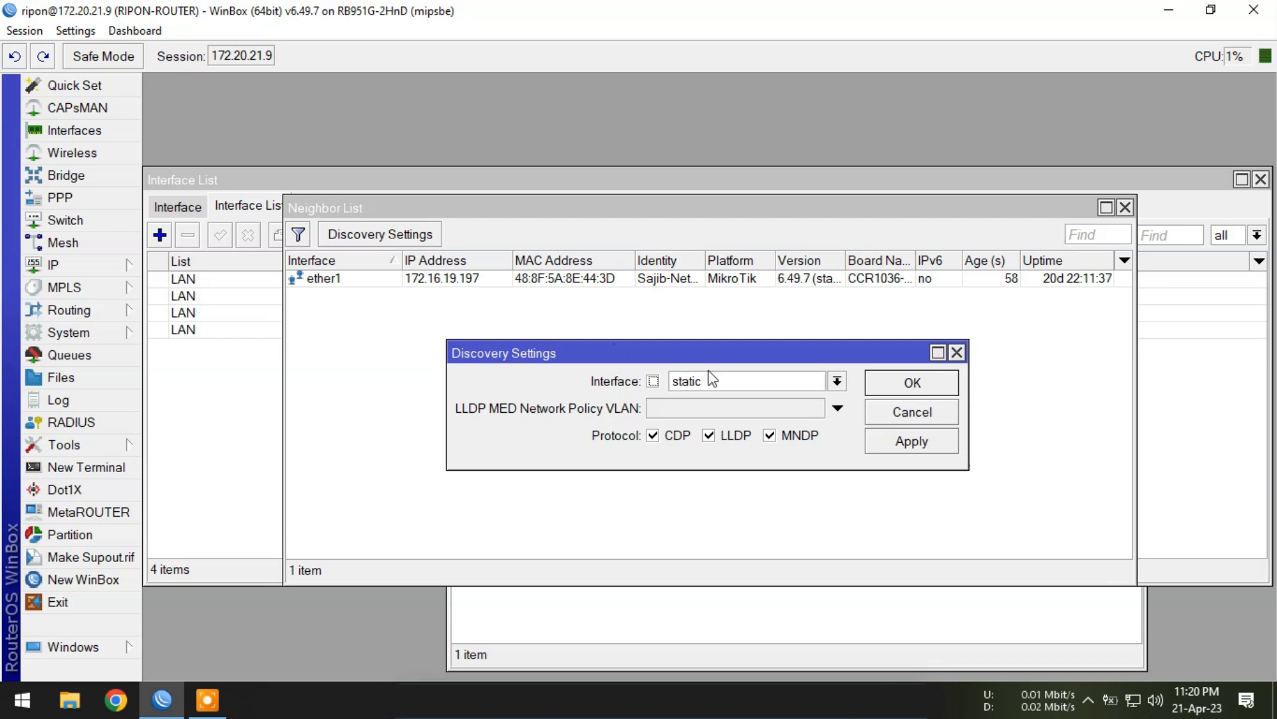
{"action": "left_click", "coordinate": [731, 381]}
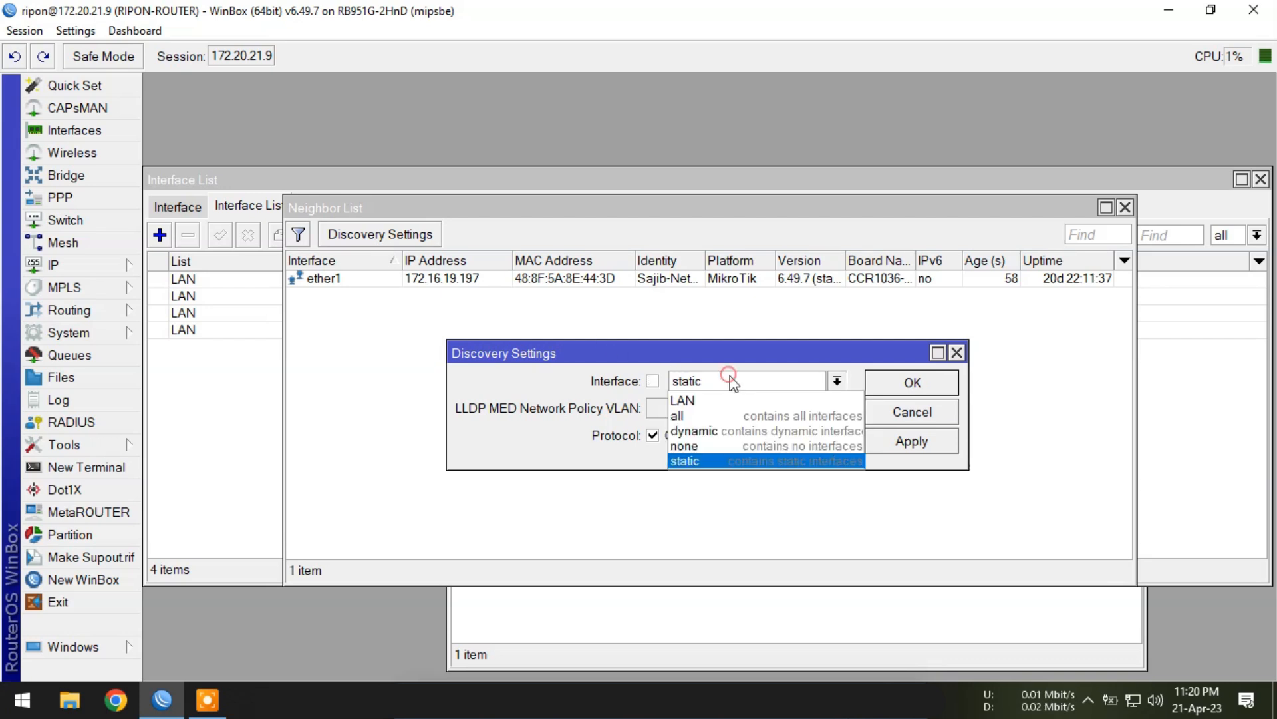
{"action": "left_click", "coordinate": [700, 401]}
{"action": "left_click", "coordinate": [911, 440]}
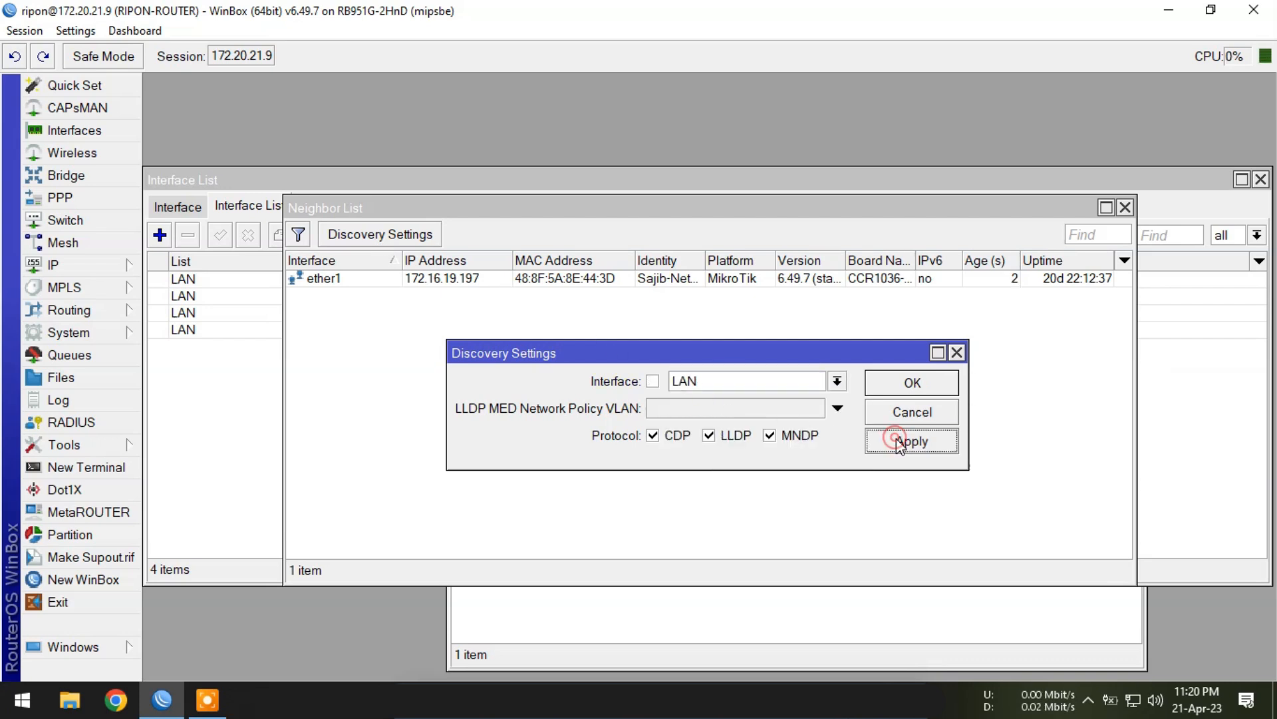
Step: Confirm the neighbor discovery settings and close all open windows in the session
{"action": "left_click", "coordinate": [907, 381]}
{"action": "left_click", "coordinate": [25, 31]}
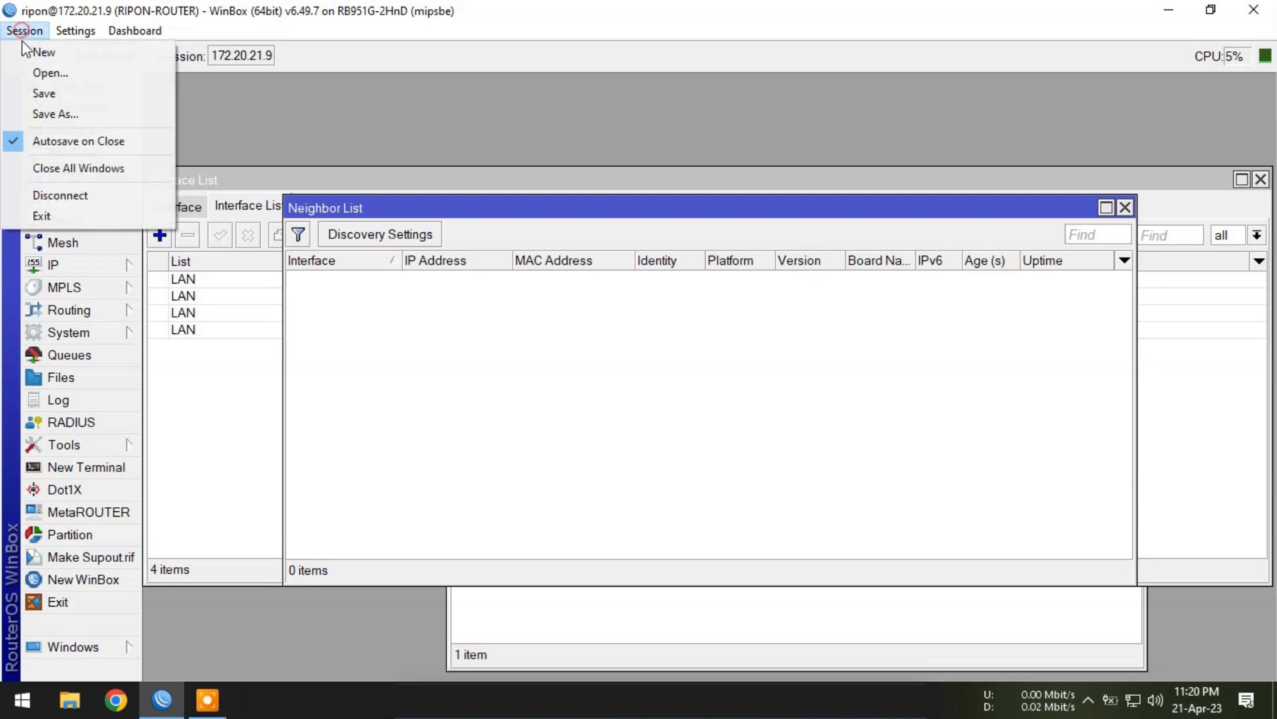
{"action": "left_click", "coordinate": [48, 173]}
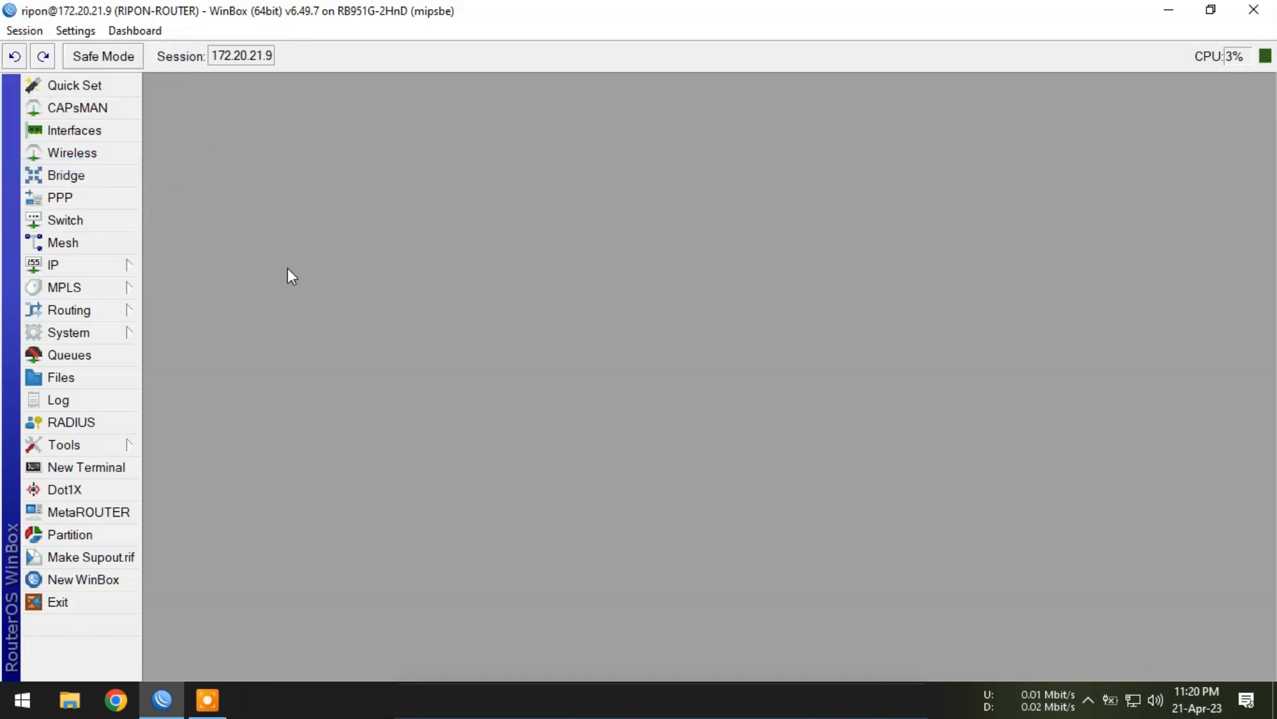
Step: Start a new firewall filter rule on the input chain, and copy the session's IP address 172.20.21.9
{"action": "left_click", "coordinate": [126, 264]}
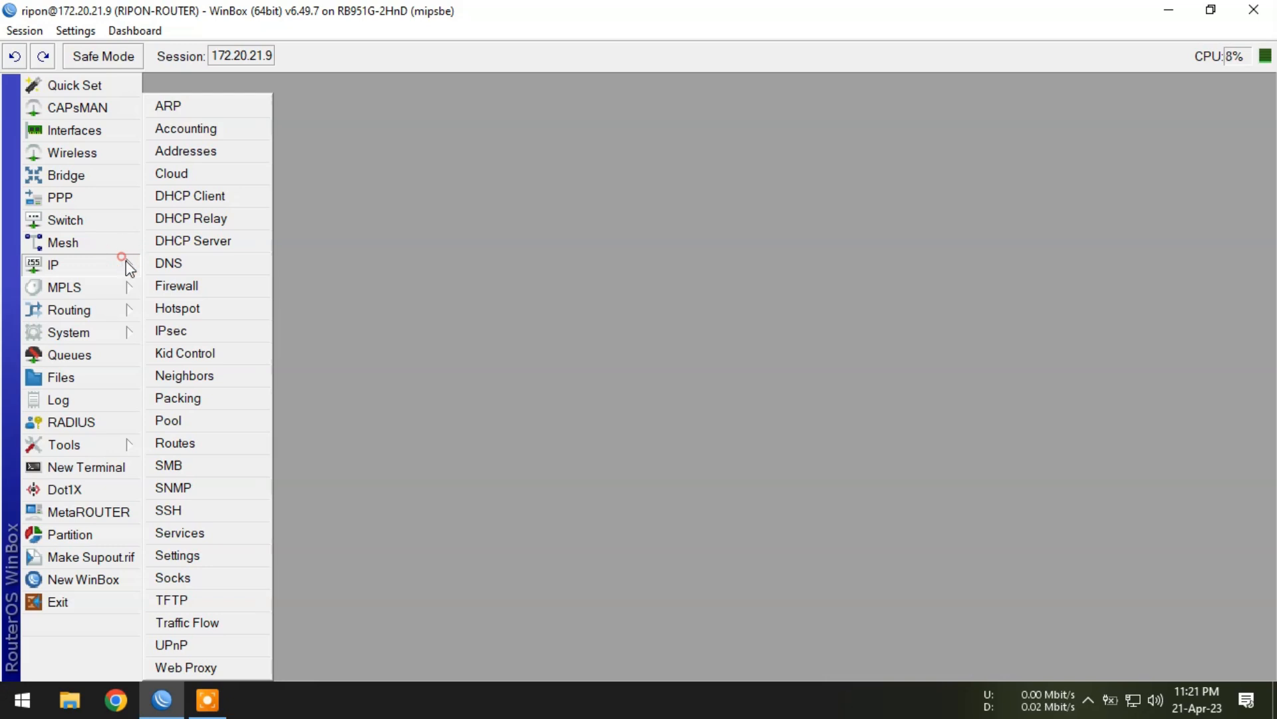
{"action": "left_click", "coordinate": [205, 286]}
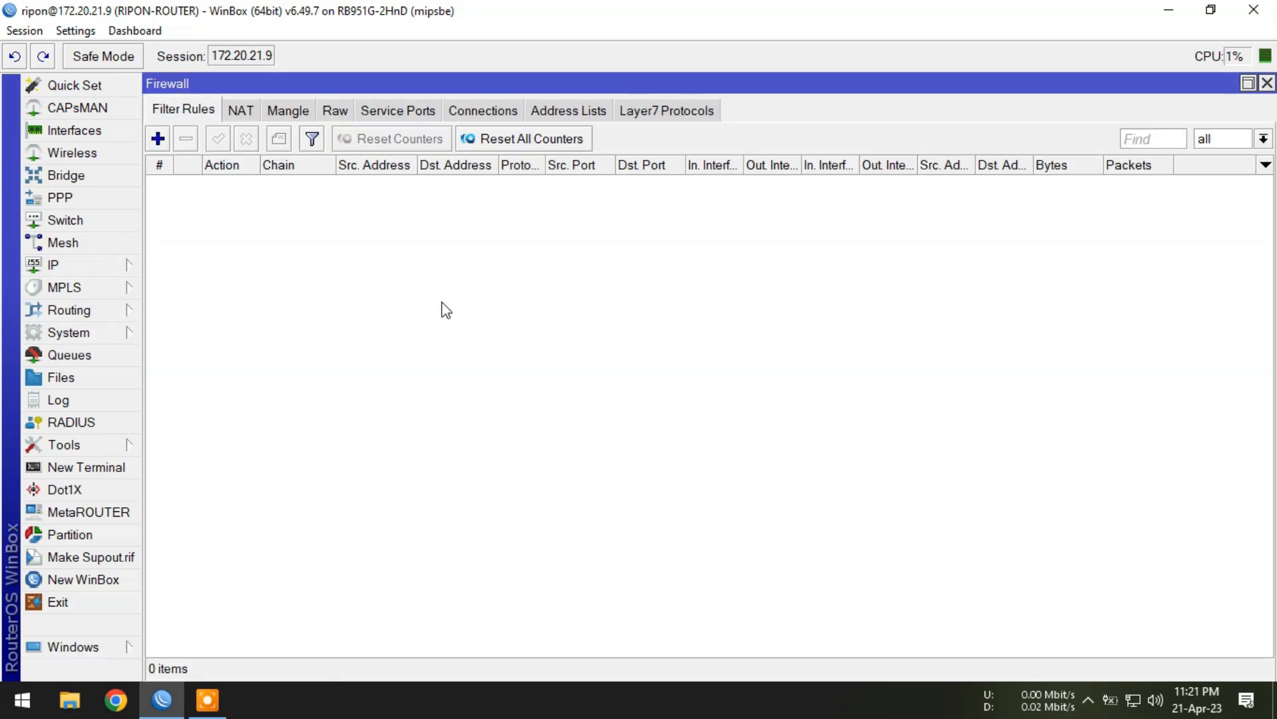
{"action": "left_click", "coordinate": [158, 138]}
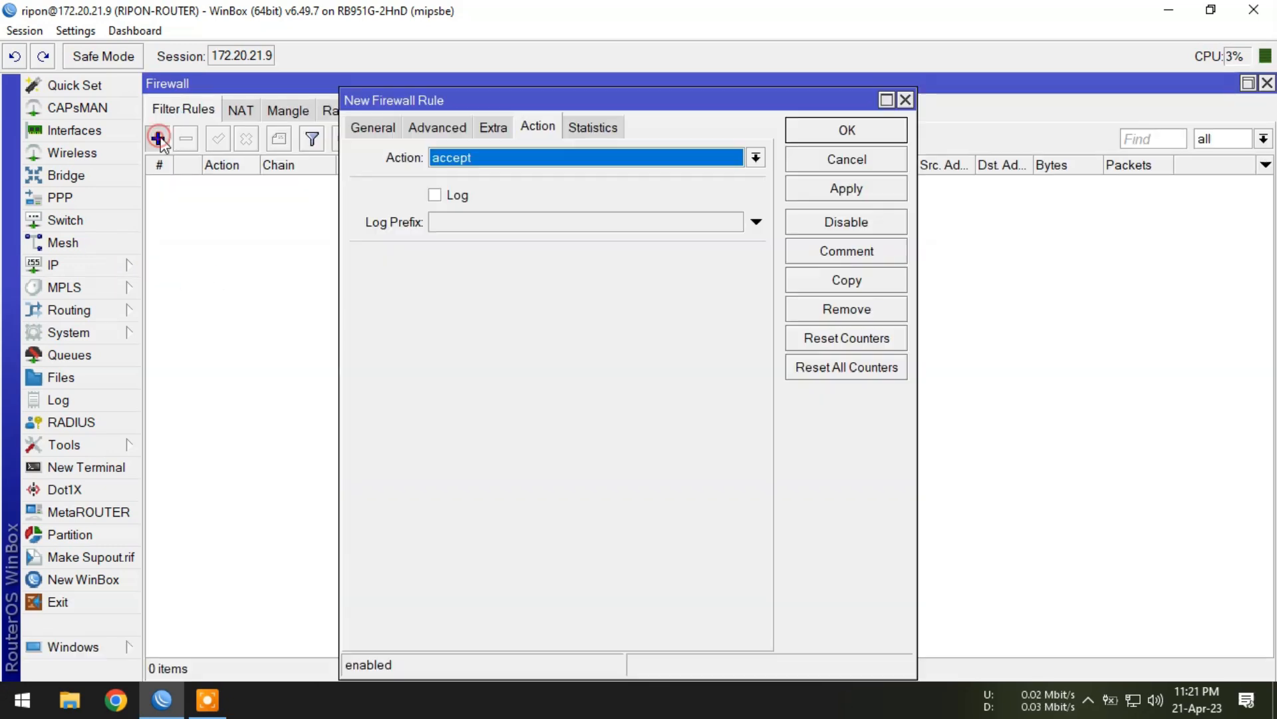
{"action": "left_click", "coordinate": [374, 128]}
{"action": "left_click_drag", "start_coordinate": [213, 56], "coordinate": [243, 57]}
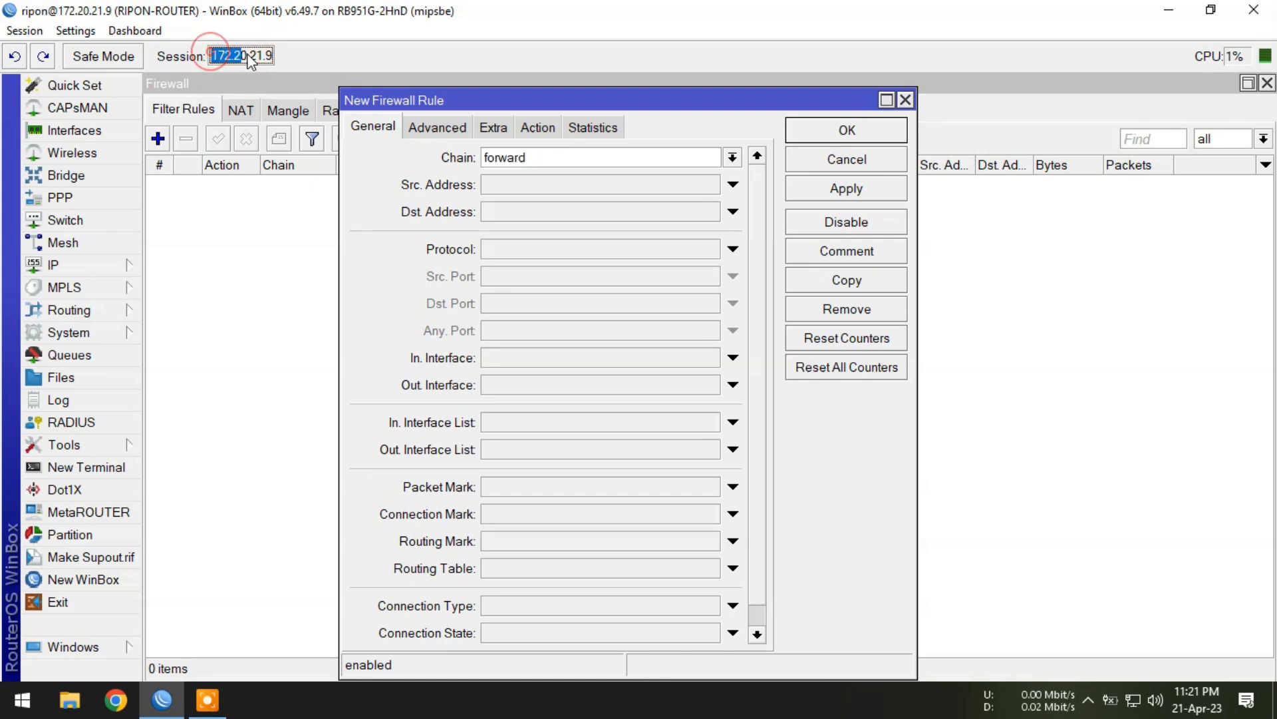
{"action": "right_click", "coordinate": [263, 56]}
{"action": "left_click", "coordinate": [303, 66]}
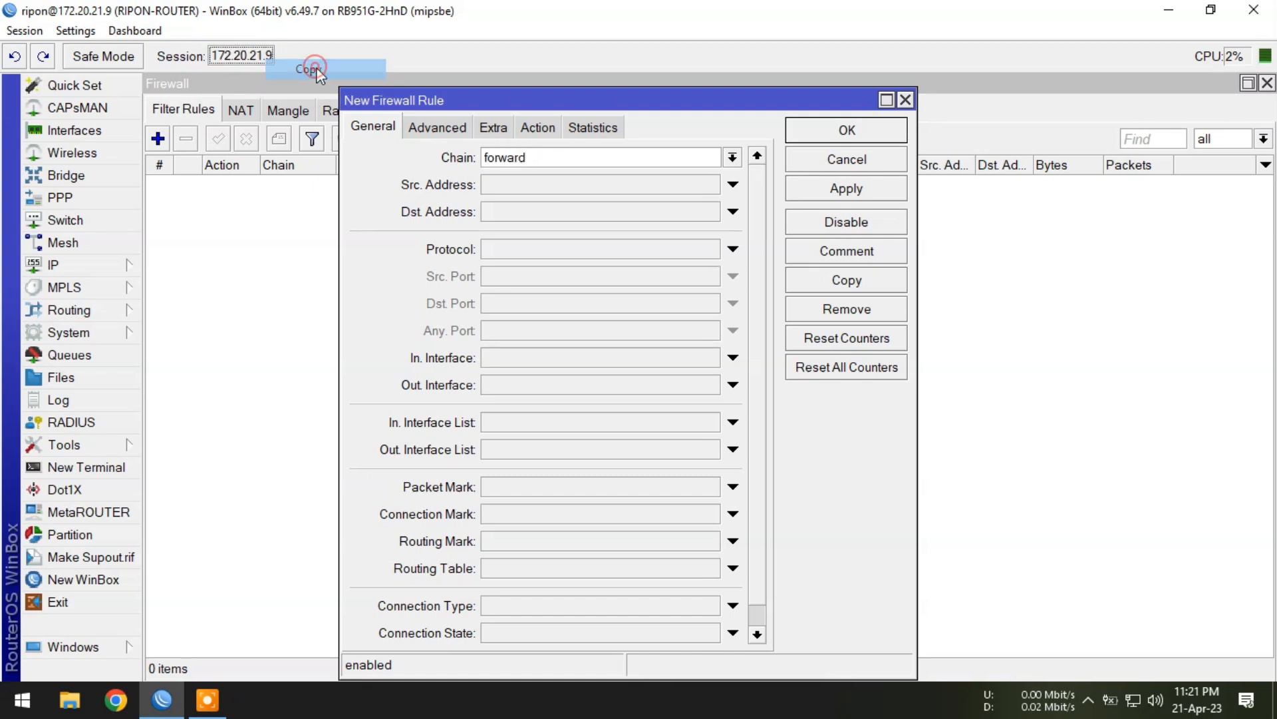
{"action": "left_click", "coordinate": [732, 158]}
{"action": "left_click", "coordinate": [533, 193]}
Step: Make the rule match TCP destination port 8291 on any destination address except 172.20.21.9
{"action": "left_click", "coordinate": [510, 213]}
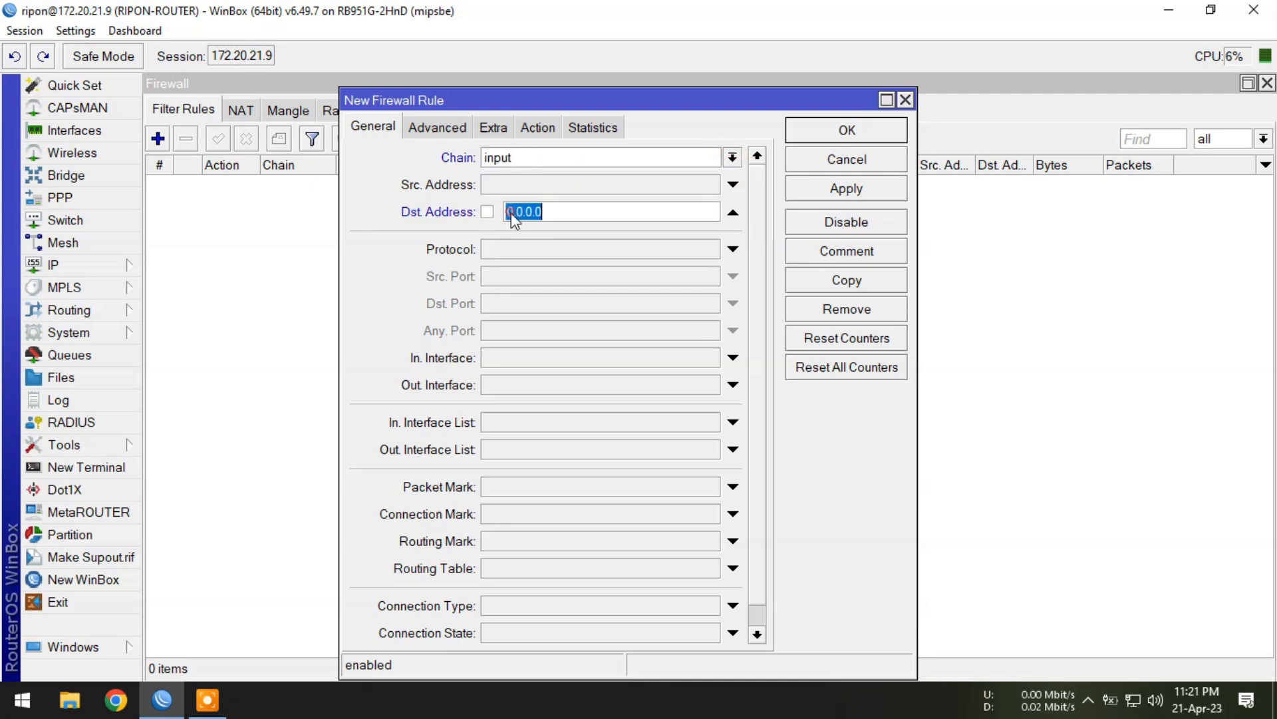
{"action": "right_click", "coordinate": [513, 217]}
{"action": "left_click", "coordinate": [560, 262]}
{"action": "left_click", "coordinate": [493, 248]}
{"action": "left_click", "coordinate": [519, 306]}
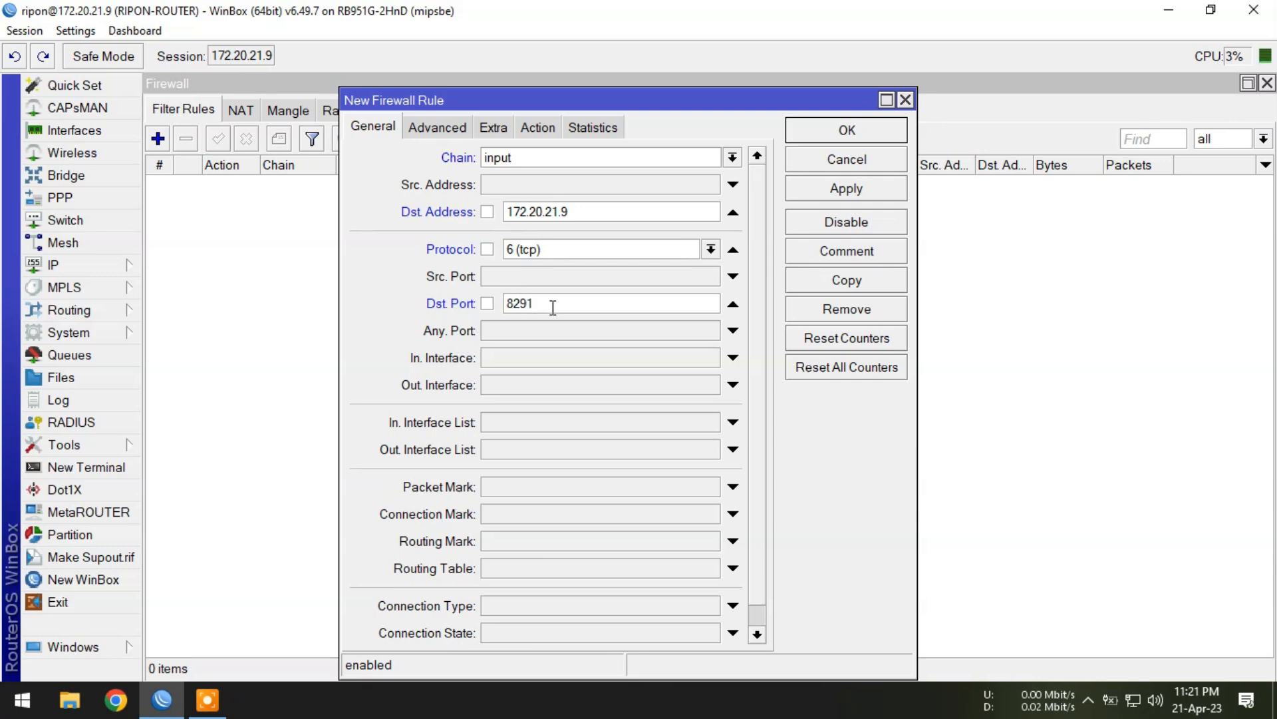
{"action": "left_click", "coordinate": [489, 213]}
Step: Set the firewall rule's action to drop and save the rule
{"action": "left_click", "coordinate": [545, 133]}
{"action": "left_click", "coordinate": [490, 158]}
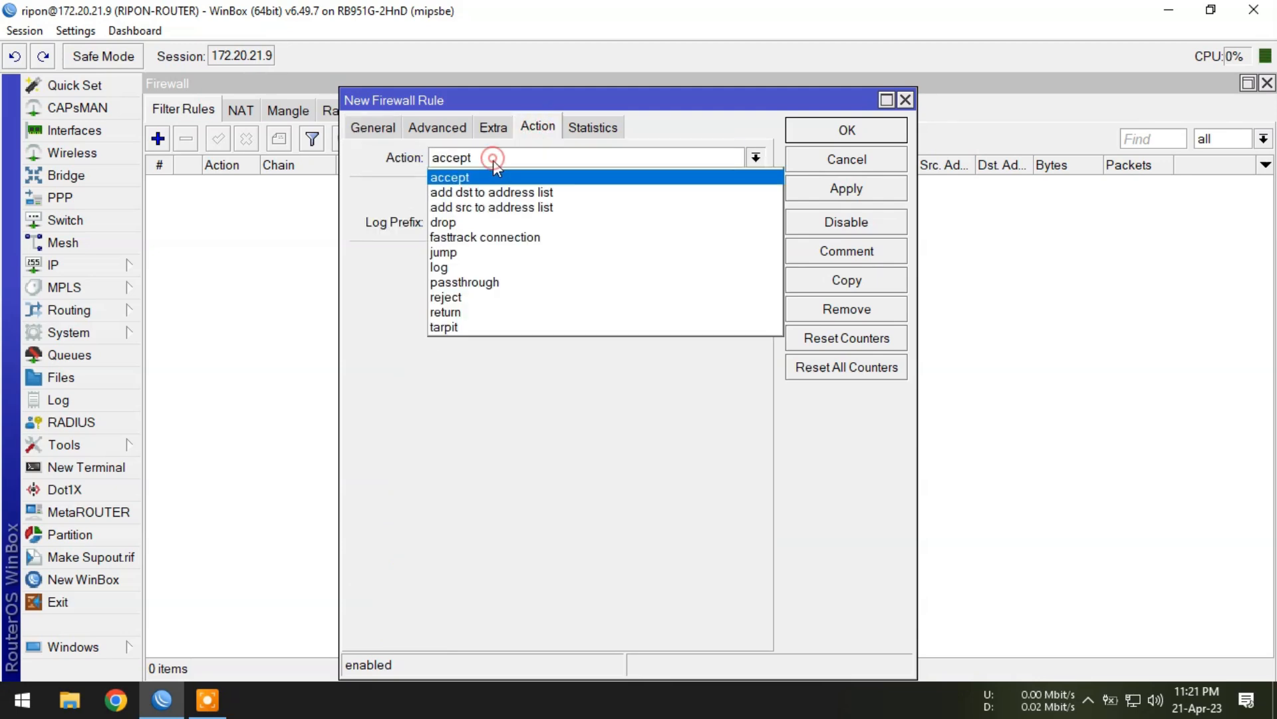
{"action": "left_click", "coordinate": [465, 221]}
{"action": "left_click", "coordinate": [845, 189]}
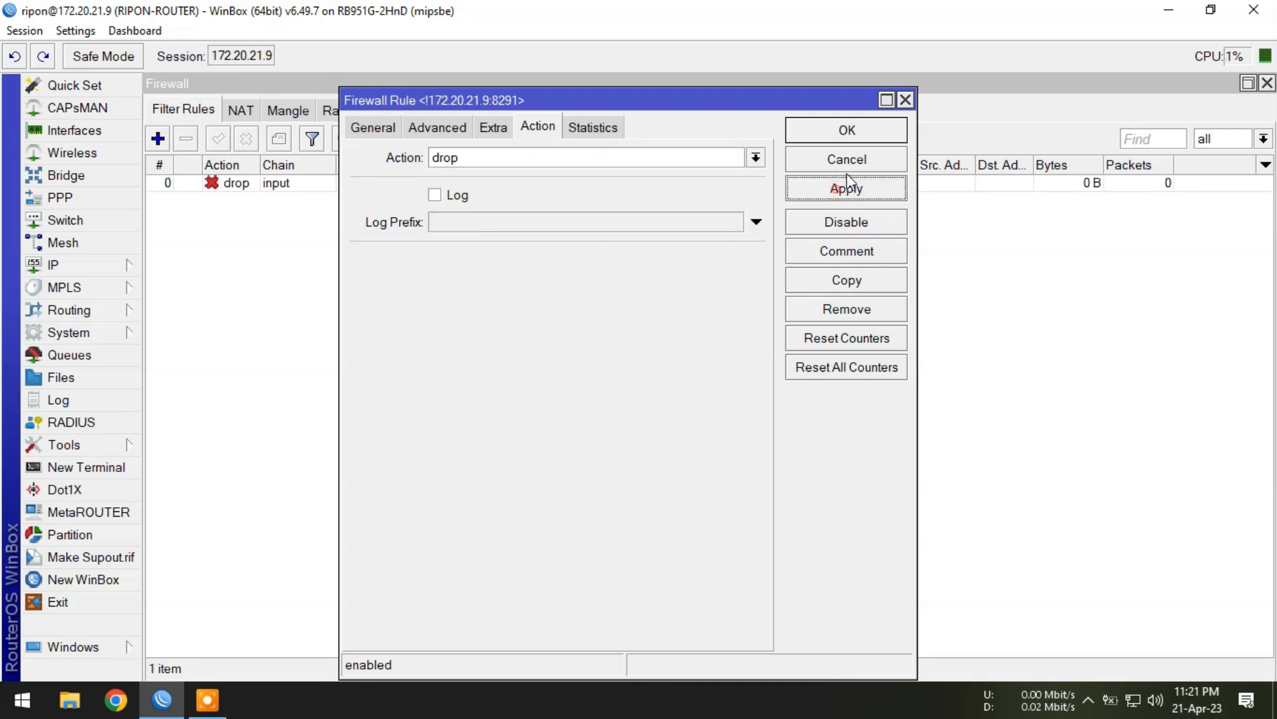
{"action": "left_click", "coordinate": [849, 130]}
{"action": "left_click", "coordinate": [473, 334]}
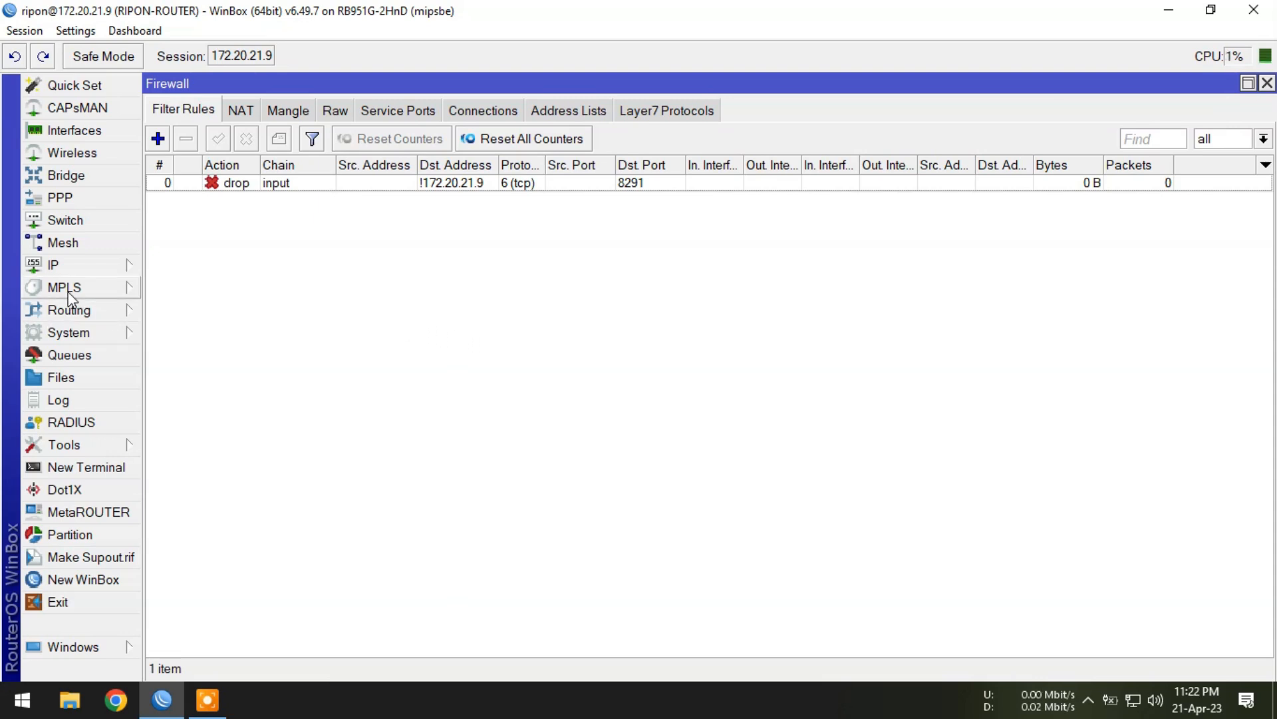
Step: Open the router's IP address list and place it below the firewall rule
{"action": "left_click", "coordinate": [60, 265]}
{"action": "left_click", "coordinate": [218, 149]}
{"action": "left_click_drag", "start_coordinate": [351, 92], "coordinate": [641, 232]}
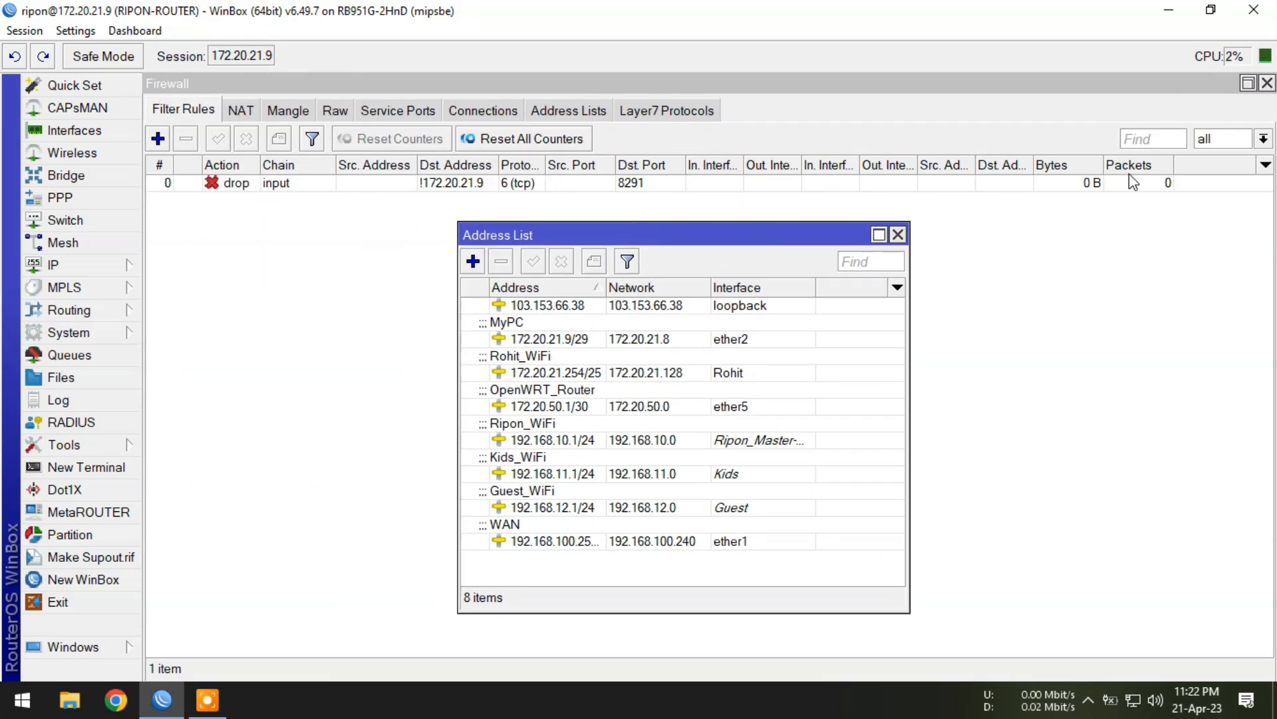
Step: Open a new WinBox login window and arrange it beside the address list, keeping the firewall rule in view
{"action": "left_click", "coordinate": [121, 584]}
{"action": "left_click_drag", "start_coordinate": [178, 11], "coordinate": [916, 170]}
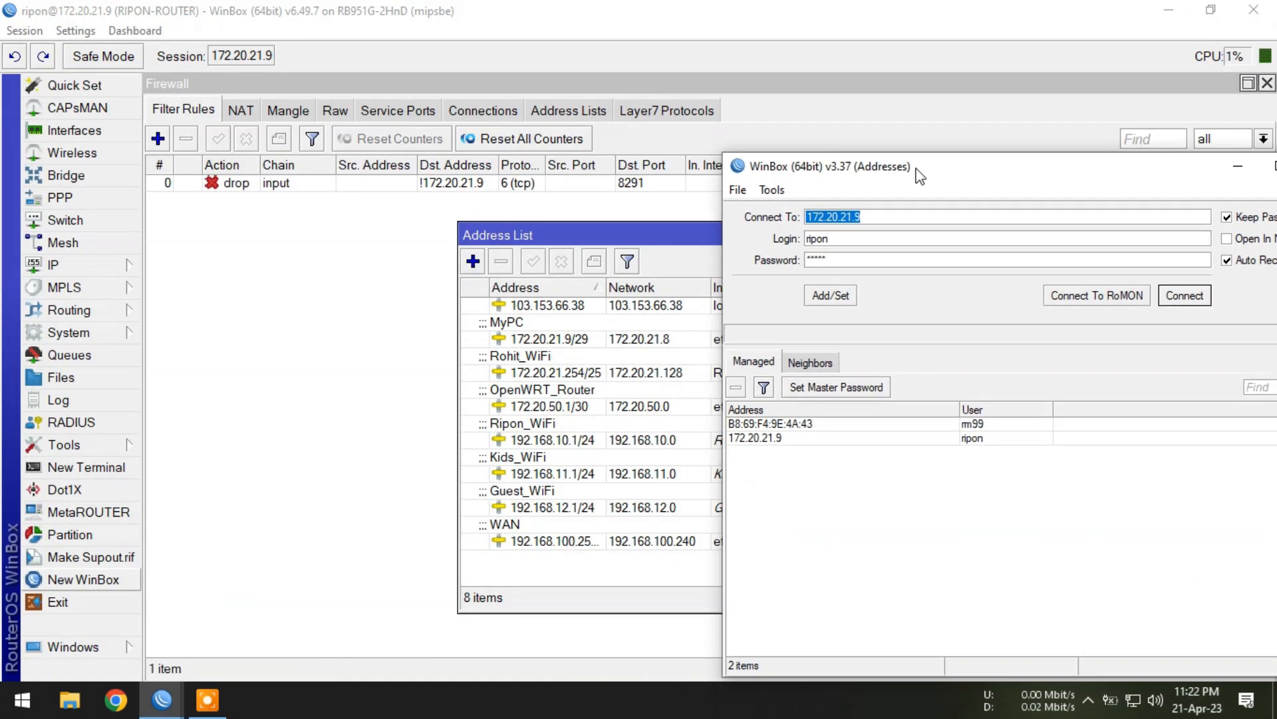
{"action": "left_click_drag", "start_coordinate": [654, 238], "coordinate": [356, 246]}
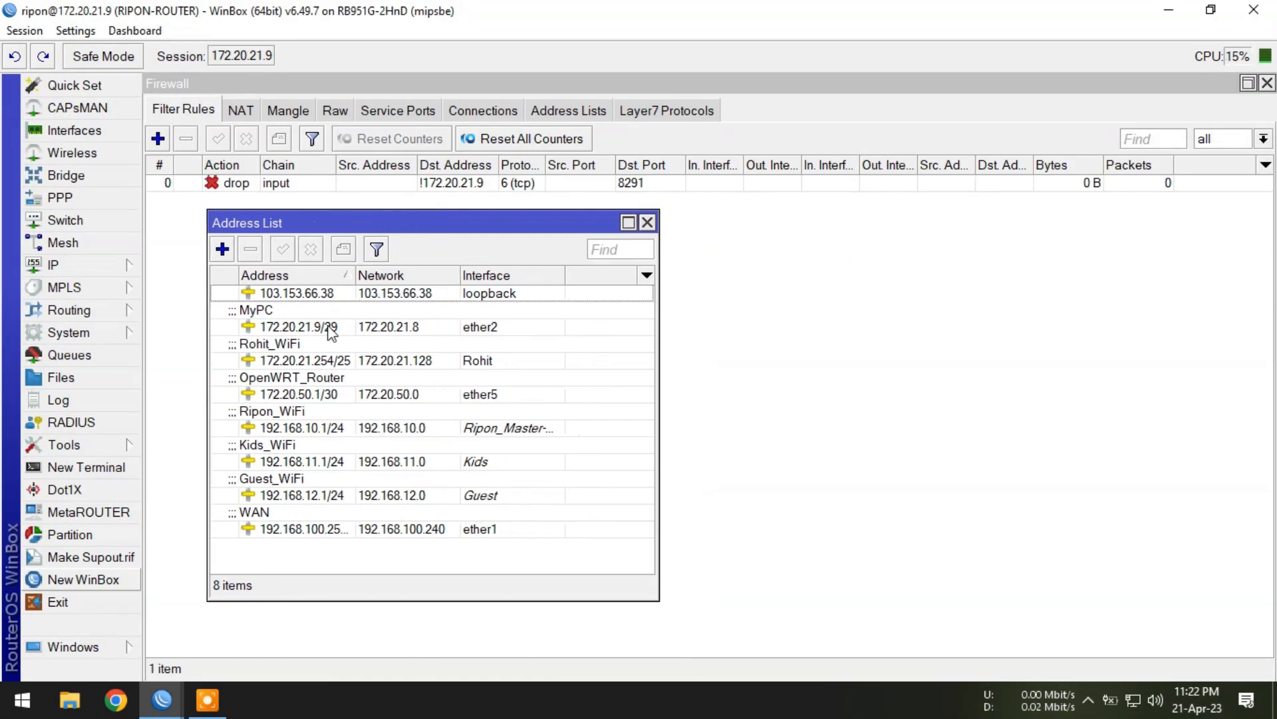
{"action": "mouse_move", "coordinate": [162, 699]}
{"action": "left_click", "coordinate": [273, 601]}
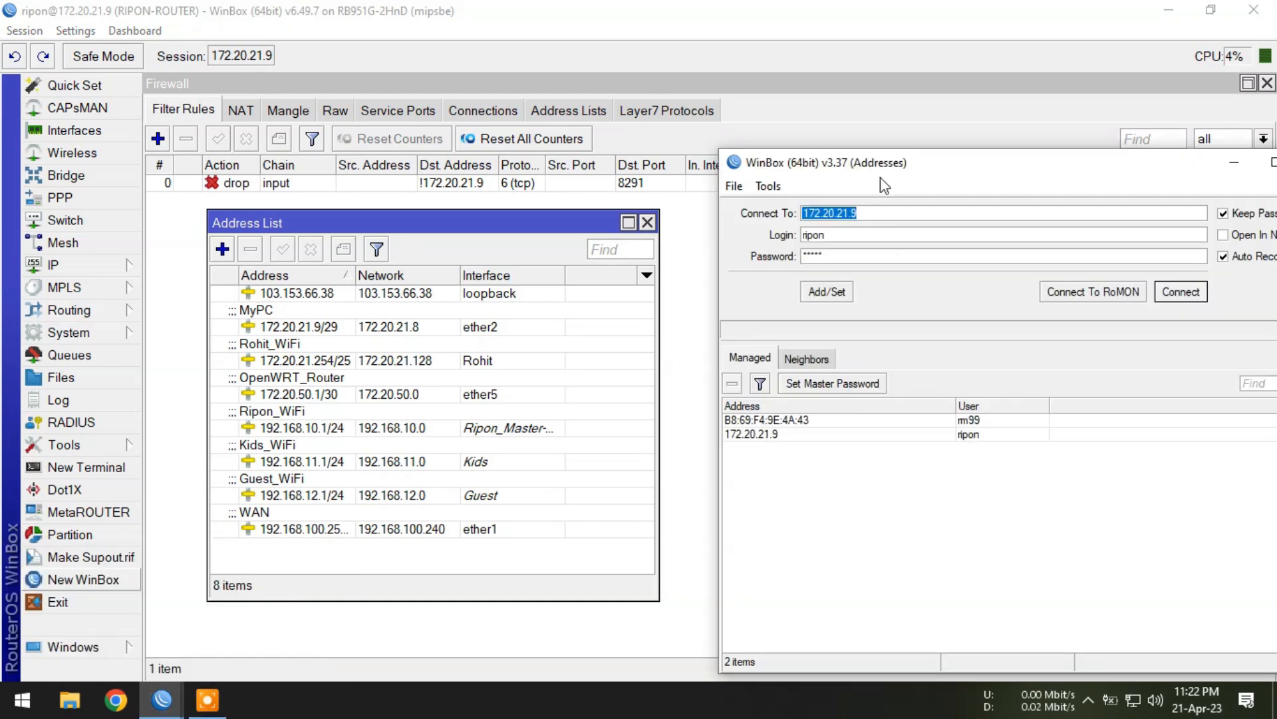
{"action": "left_click_drag", "start_coordinate": [868, 166], "coordinate": [819, 167]}
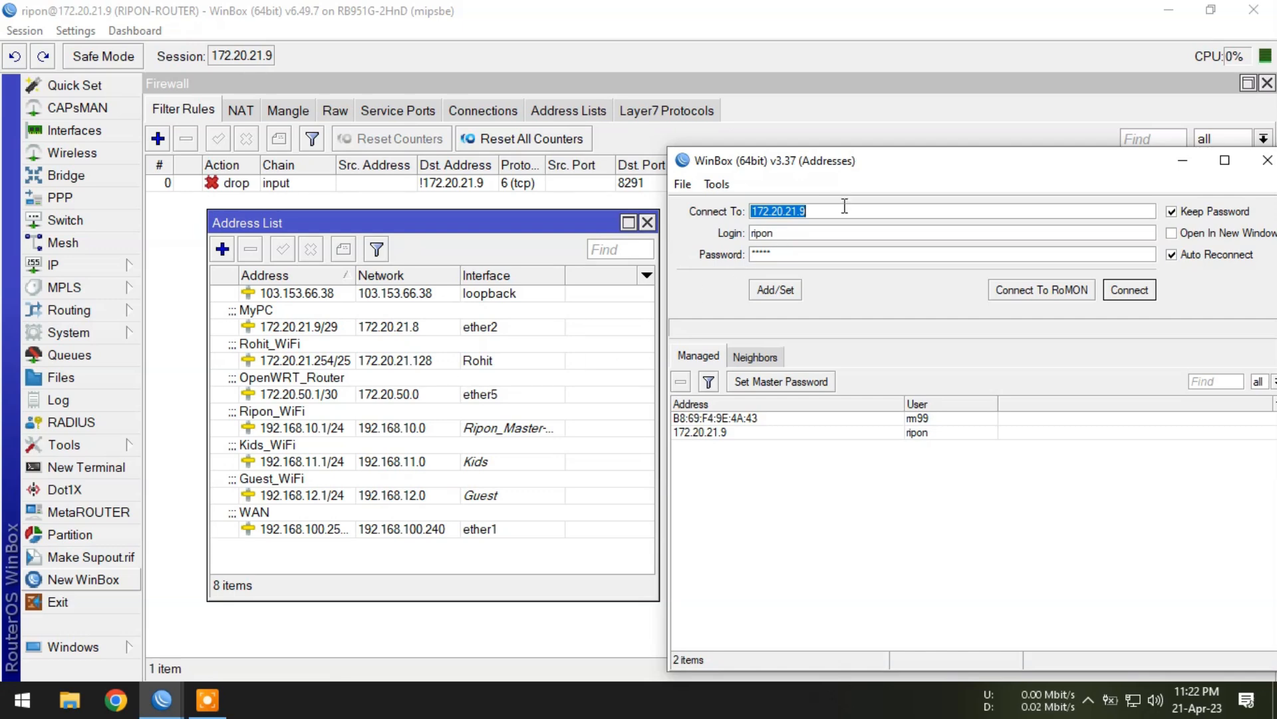
Step: Test the drop rule by attempting a WinBox connection to 172.20.21.254, check the rule's packet counter, and cancel the attempt
{"action": "type", "text": "172.20.21."}
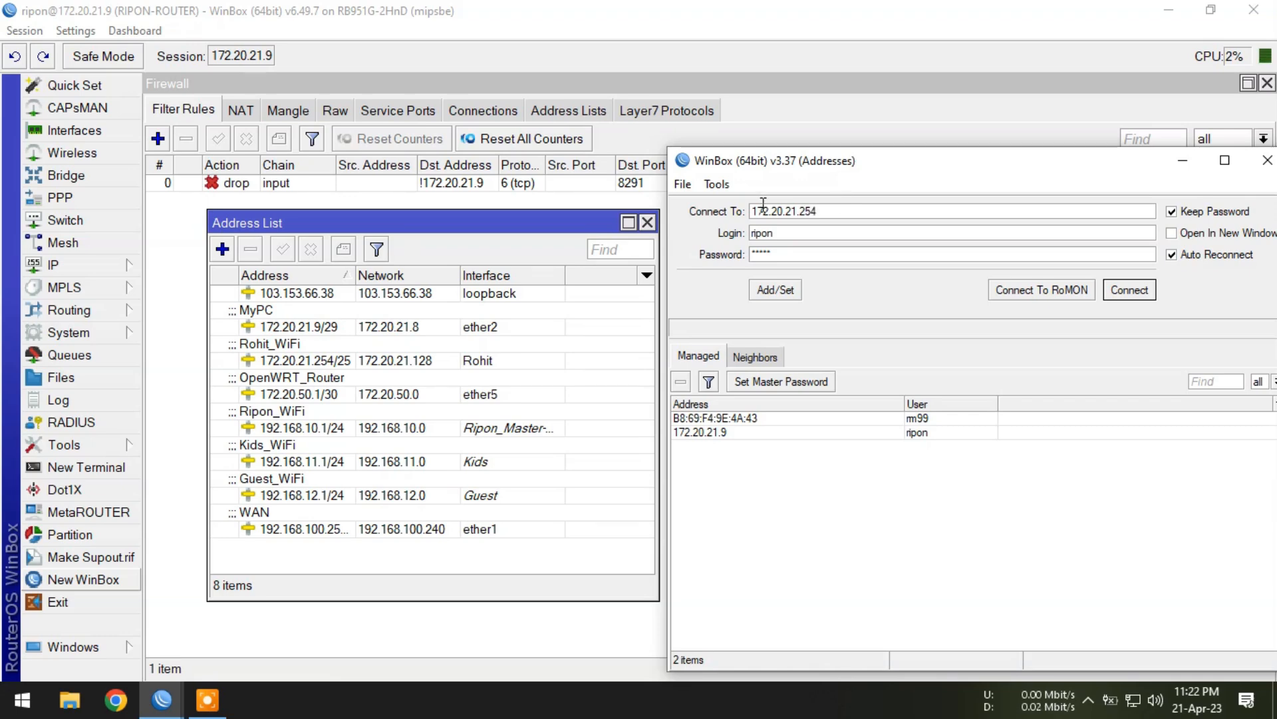
{"action": "left_click", "coordinate": [1142, 293]}
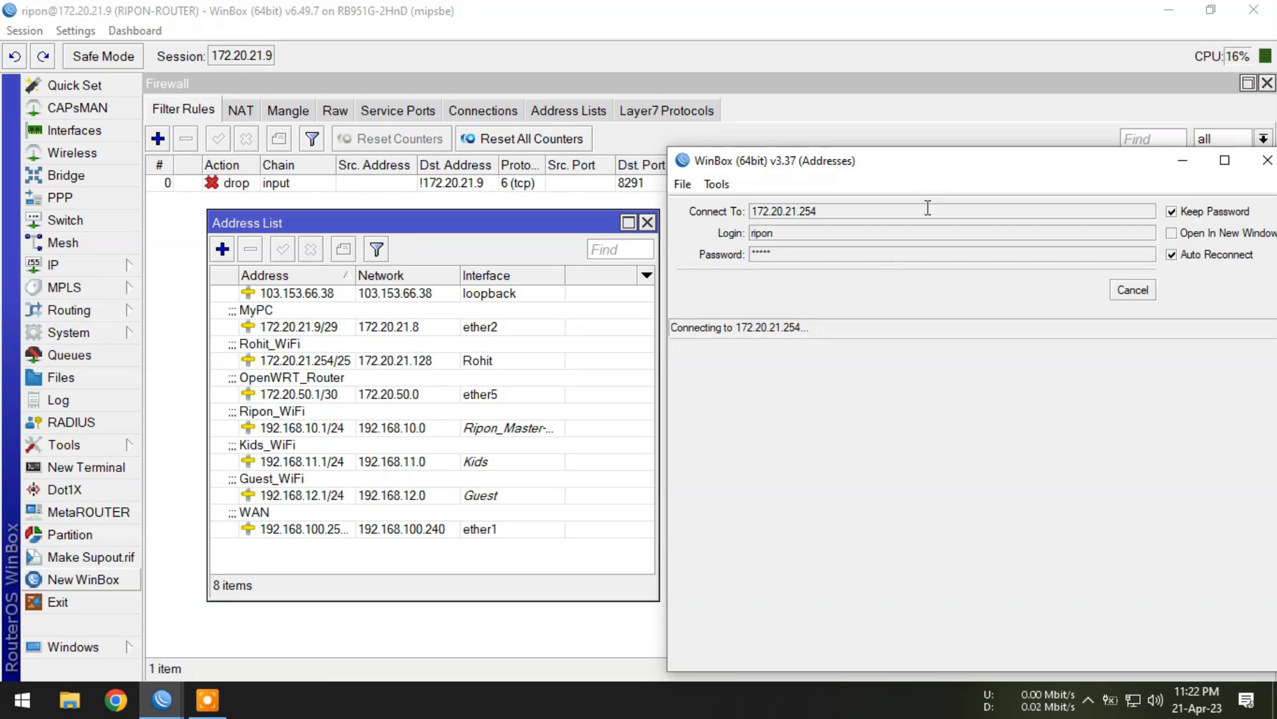
{"action": "left_click_drag", "start_coordinate": [929, 168], "coordinate": [923, 228]}
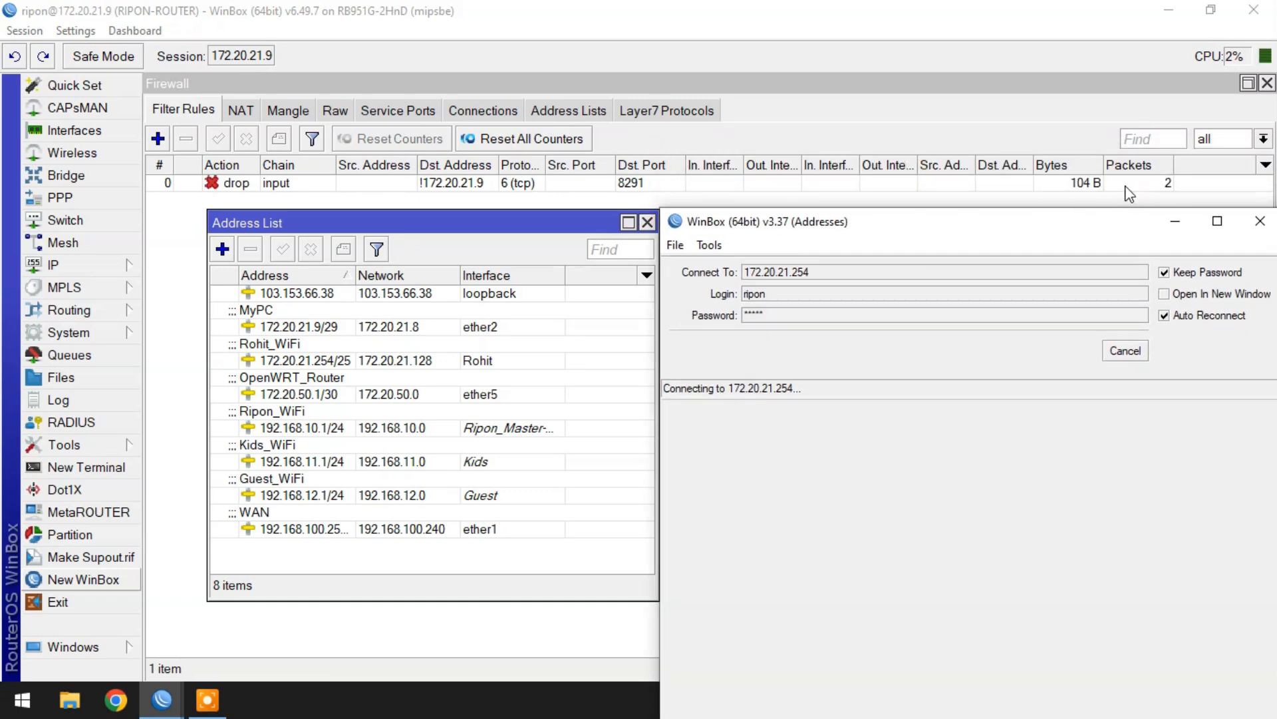
{"action": "left_click", "coordinate": [1123, 353]}
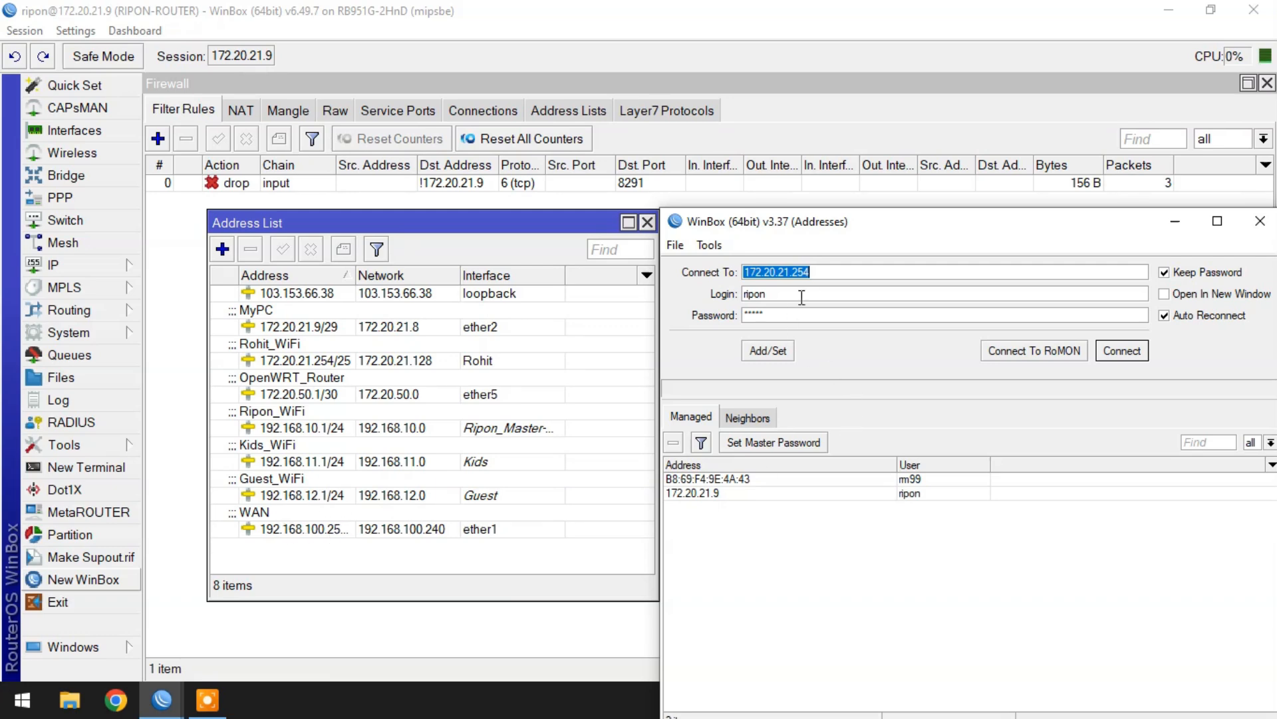
Step: Test the drop rule with a WinBox connection attempt to the guest Wi-Fi address 192.168.12.1, and cancel it
{"action": "left_click", "coordinate": [836, 266]}
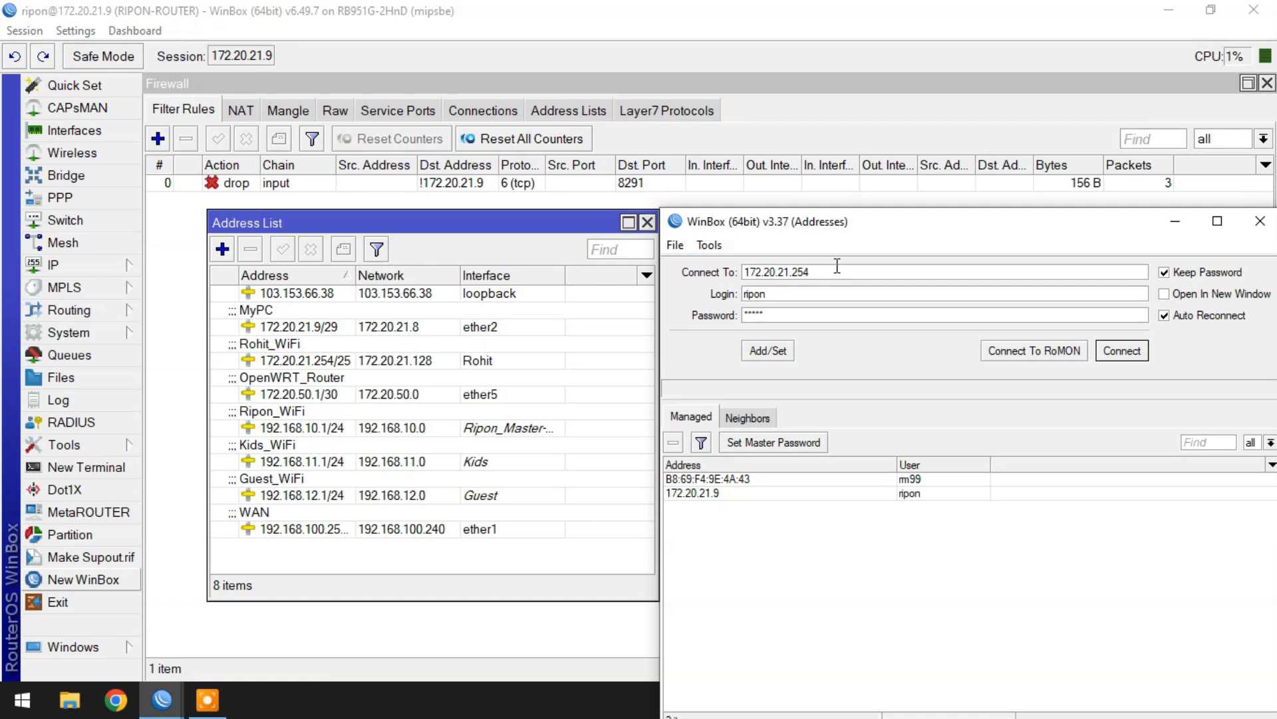
{"action": "key", "text": "ctrl+a"}
{"action": "type", "text": "19"}
{"action": "left_click", "coordinate": [1122, 351]}
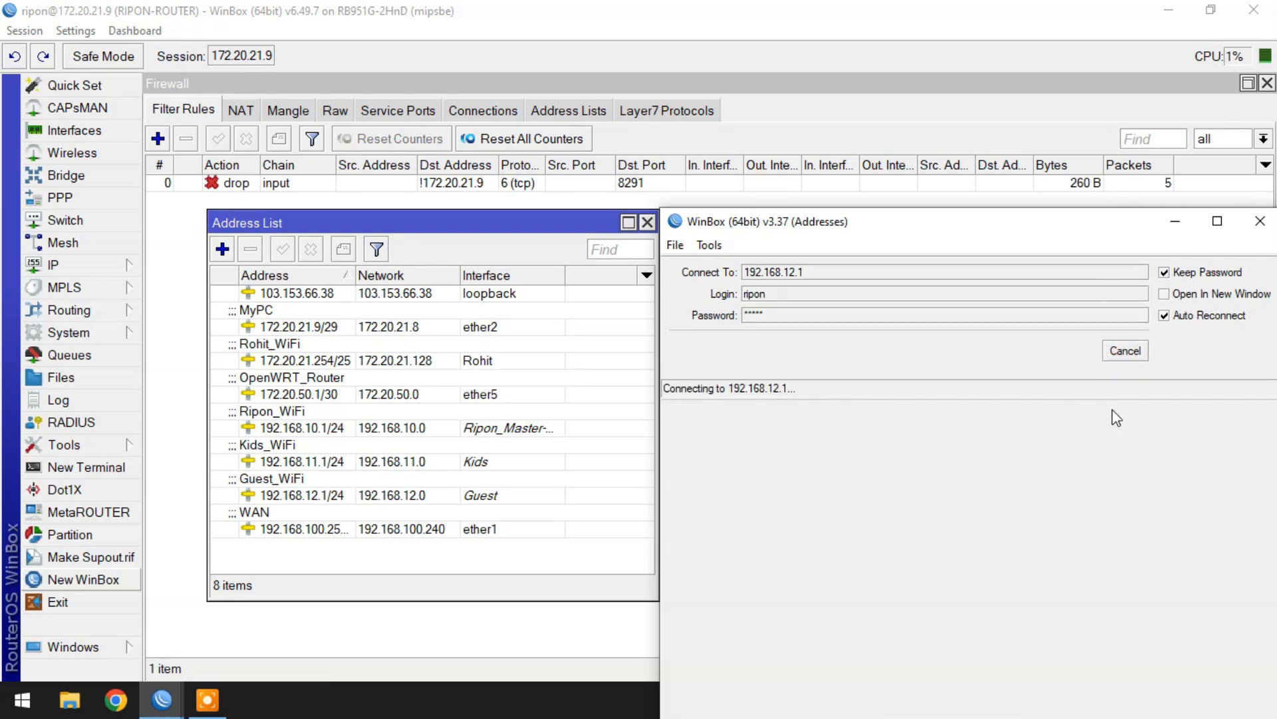
{"action": "left_click", "coordinate": [1119, 357]}
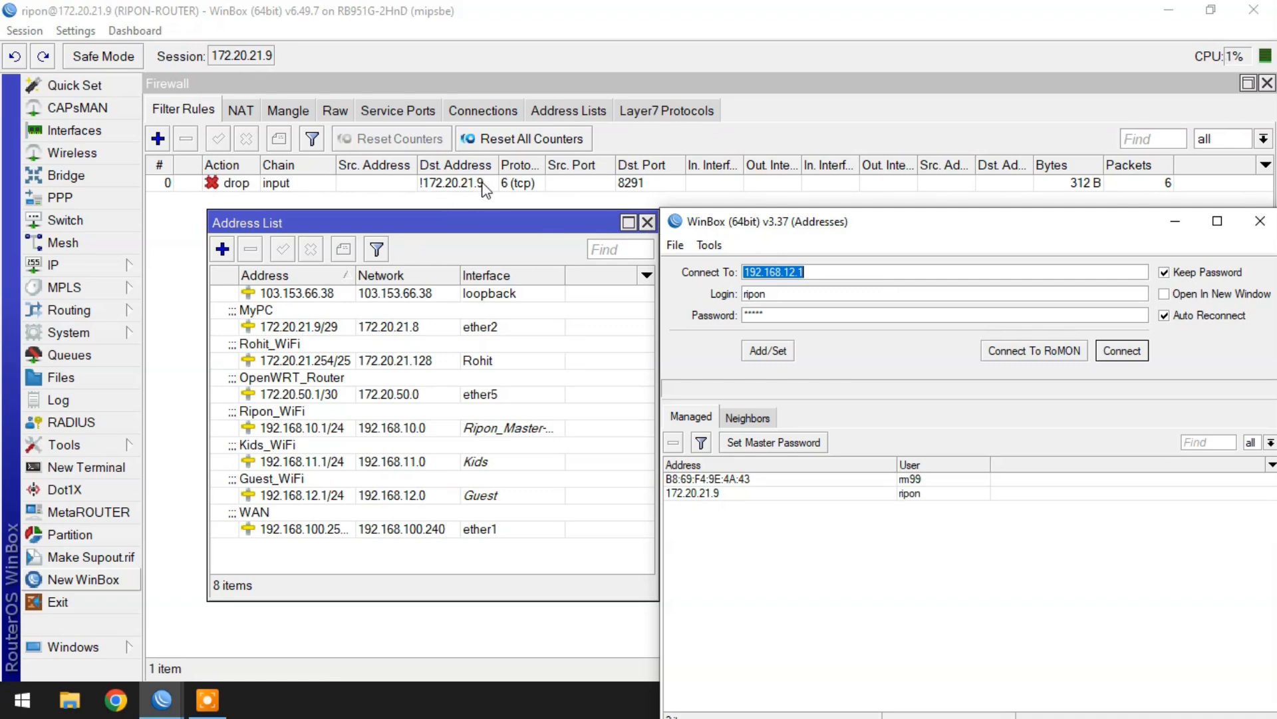
Step: Connect to the router through WinBox at the allowed address 172.20.21.9
{"action": "type", "text": "172.20.21.9"}
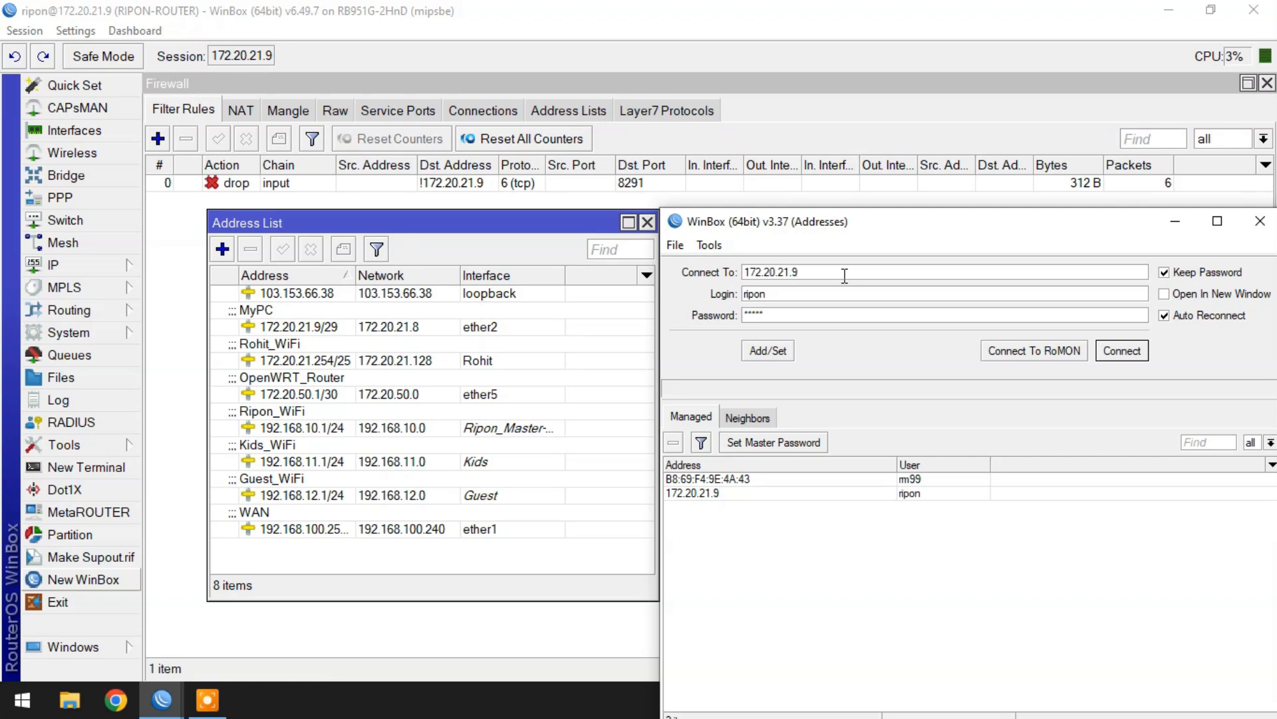
{"action": "left_click", "coordinate": [1121, 351]}
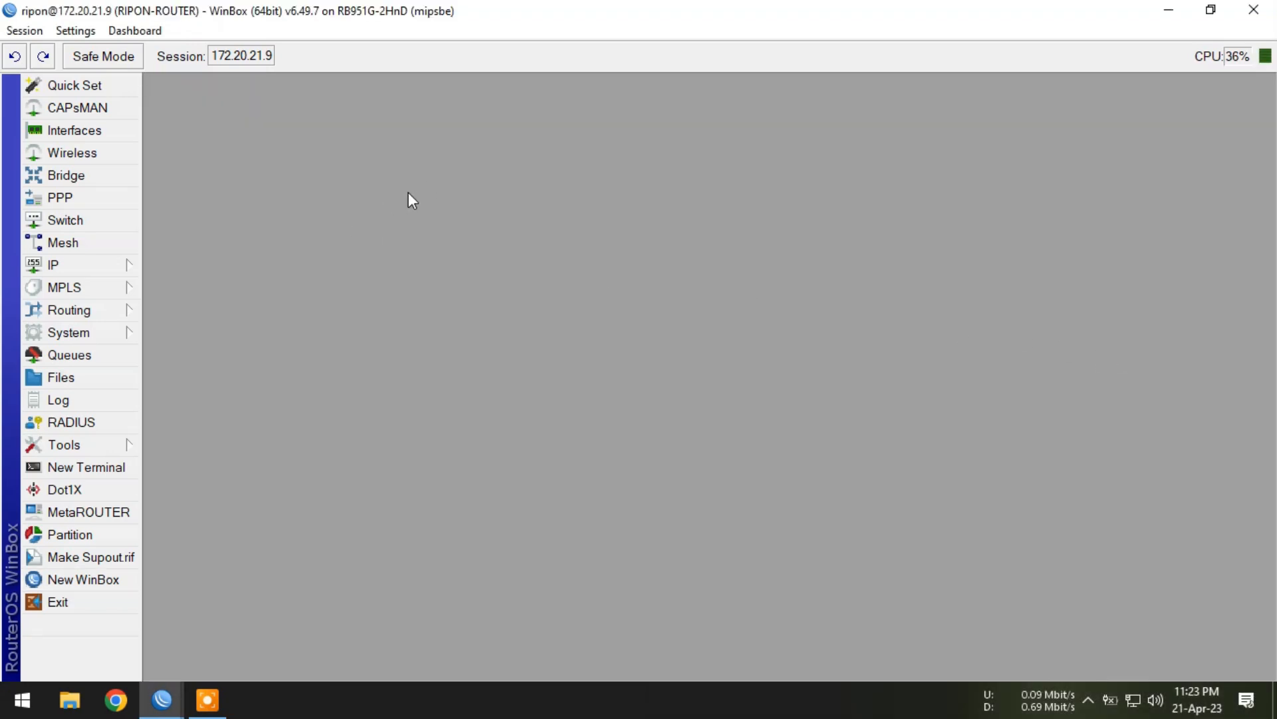